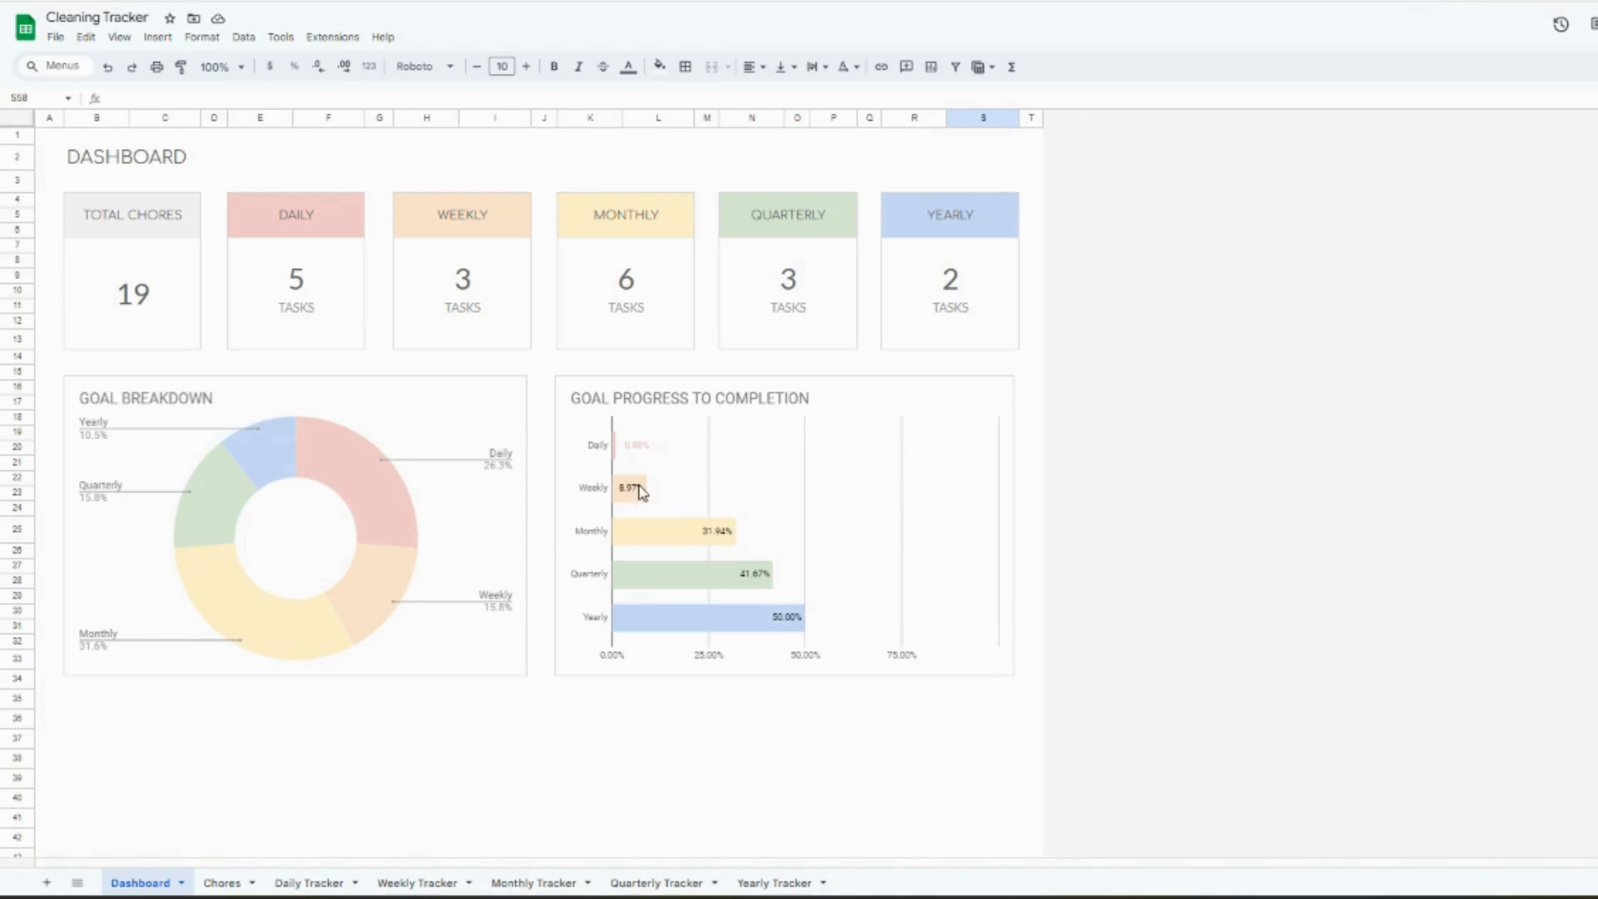
- Review the goal progress chart on the Dashboard, and the first chore's name, cadence options and notes in the Chores sheet
{"action": "left_click", "coordinate": [767, 510]}
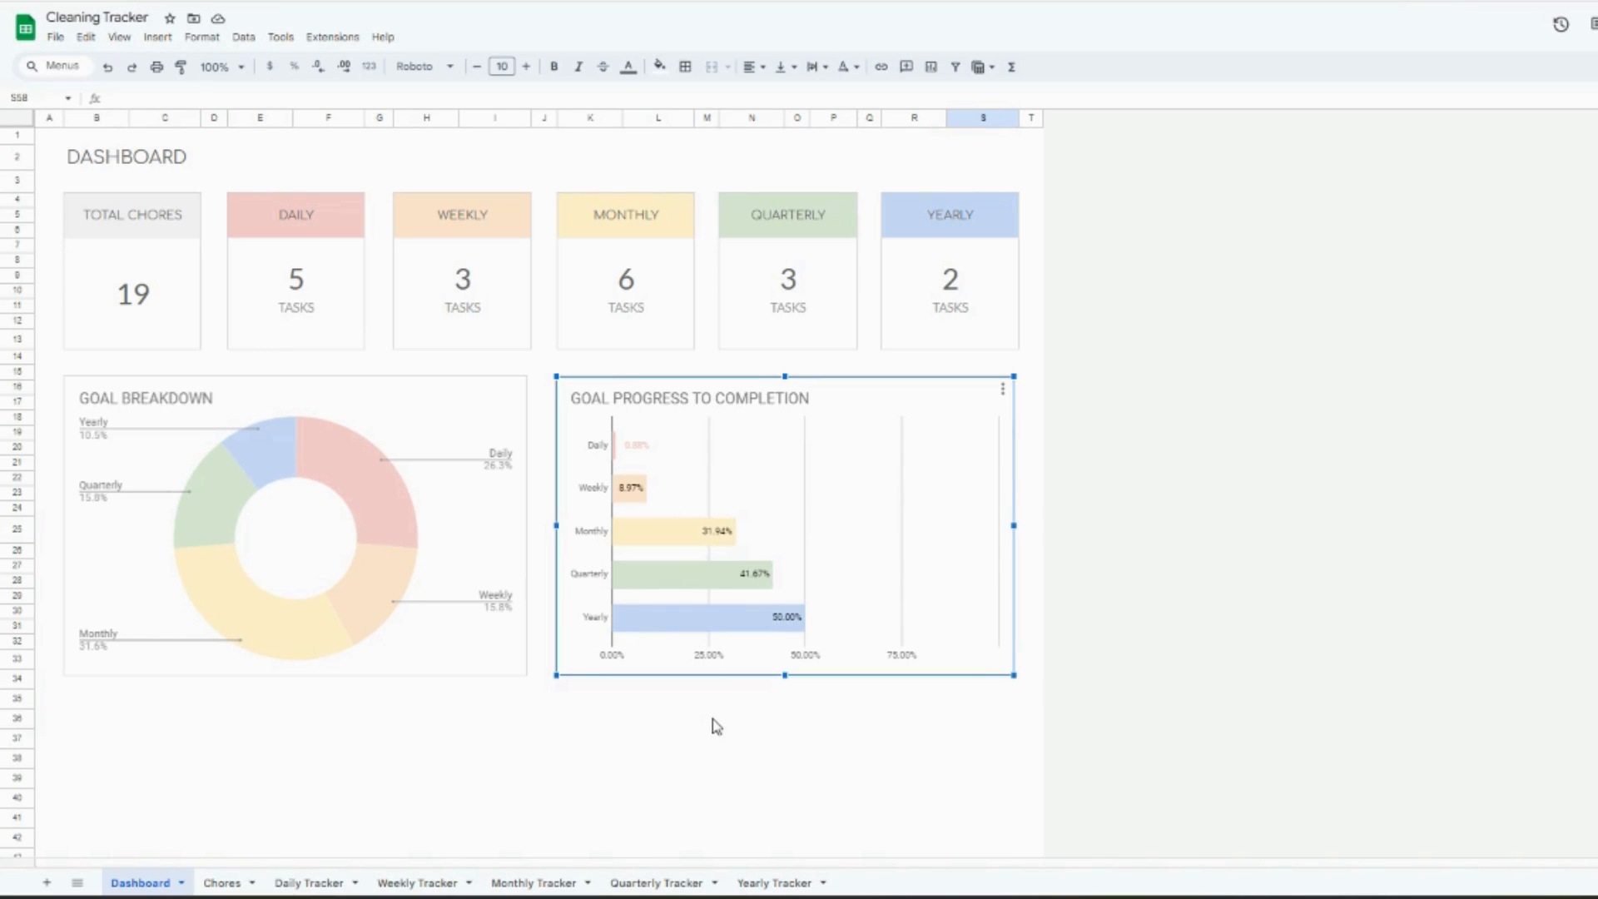
{"action": "left_click", "coordinate": [222, 882]}
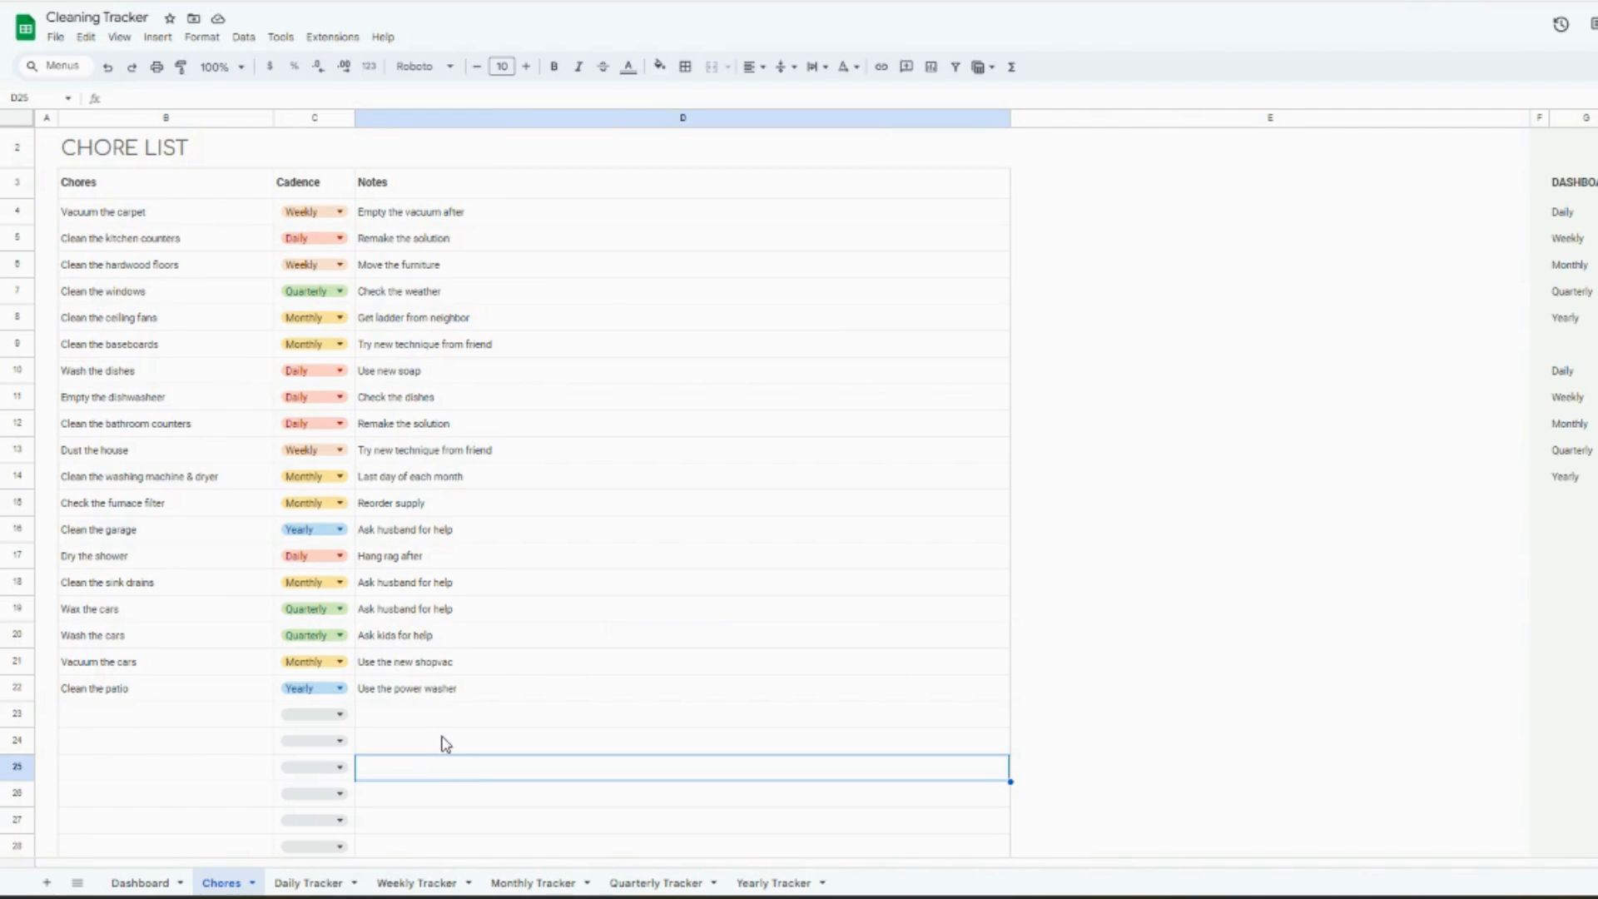
{"action": "left_click", "coordinate": [202, 223]}
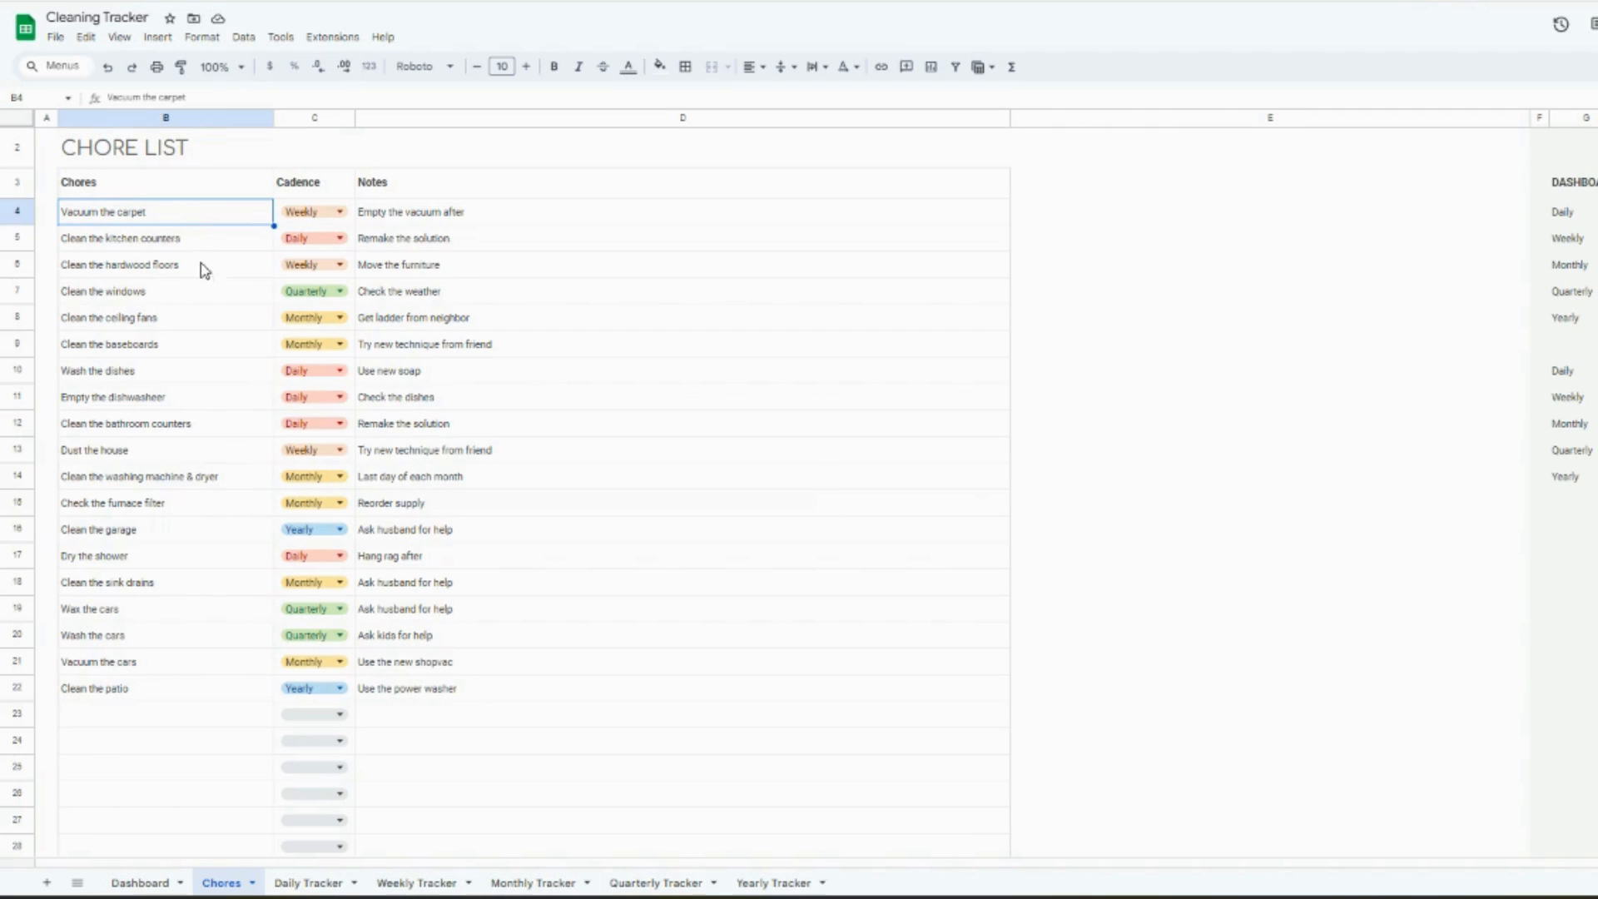
{"action": "left_click", "coordinate": [341, 213]}
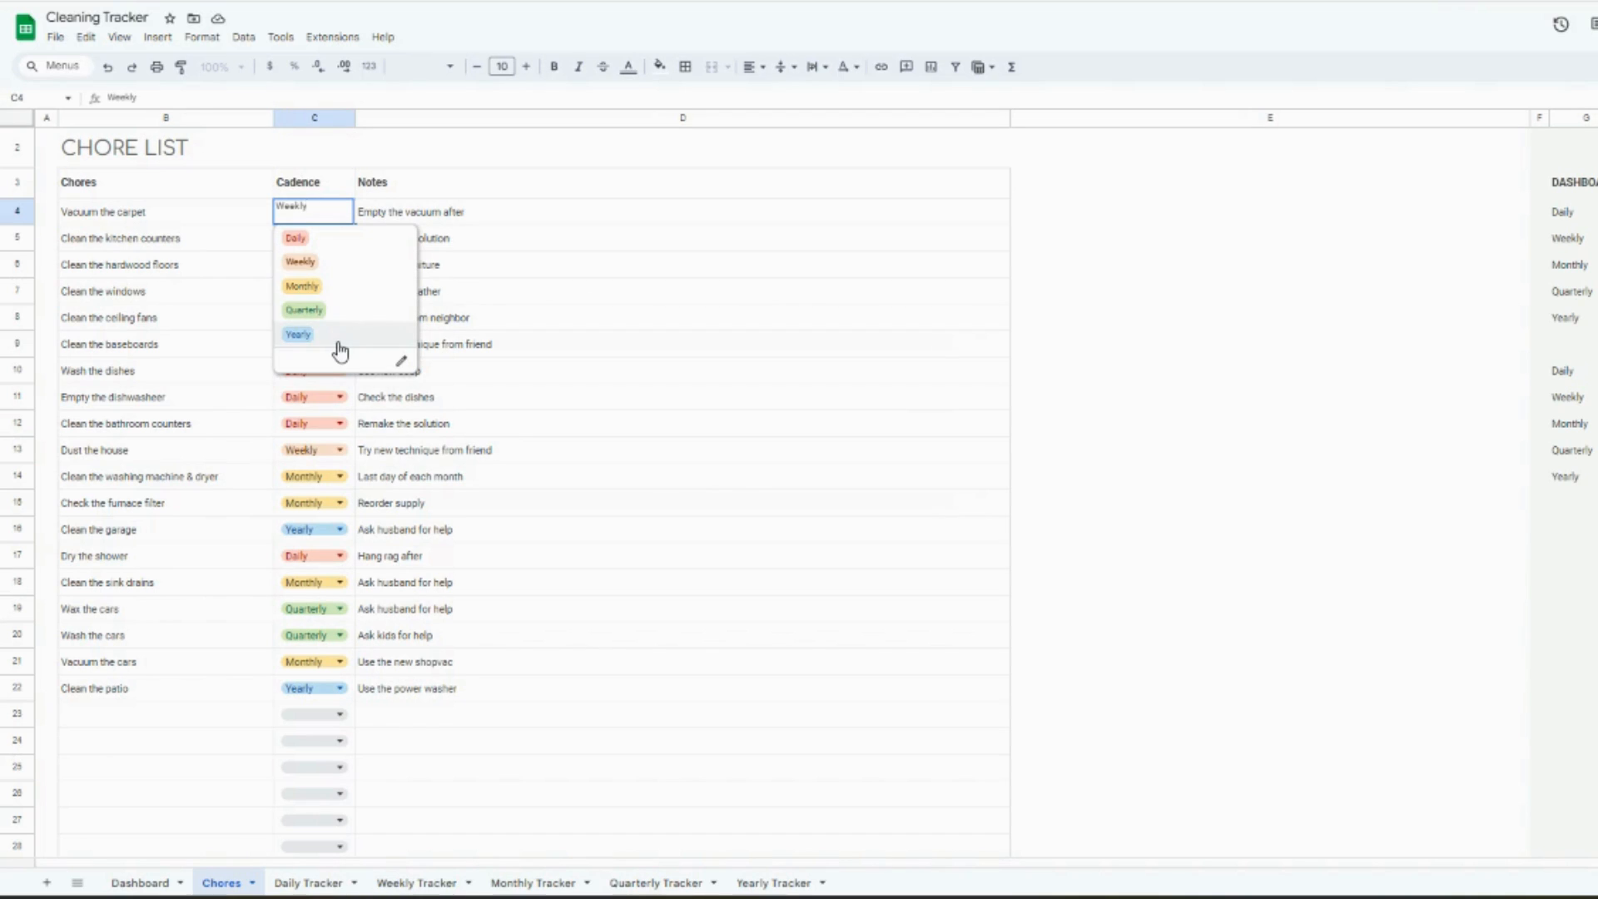
{"action": "left_click", "coordinate": [479, 216]}
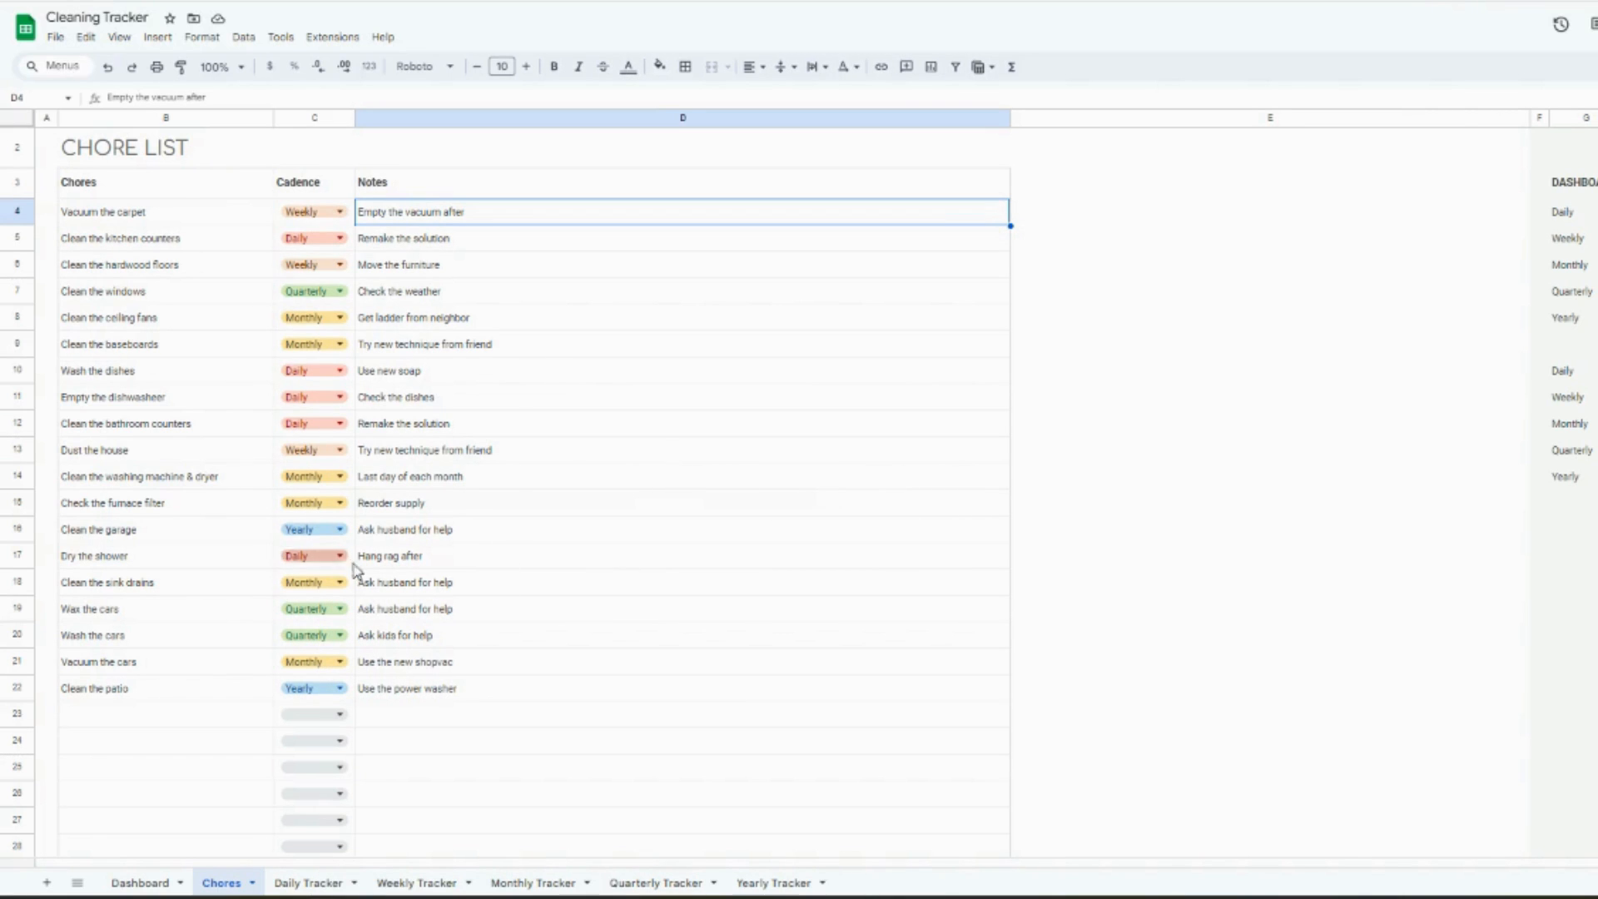
- Clear the sample chore names in B4:B22 of the chore list and undo the deletion
{"action": "left_click_drag", "start_coordinate": [203, 218], "coordinate": [184, 704]}
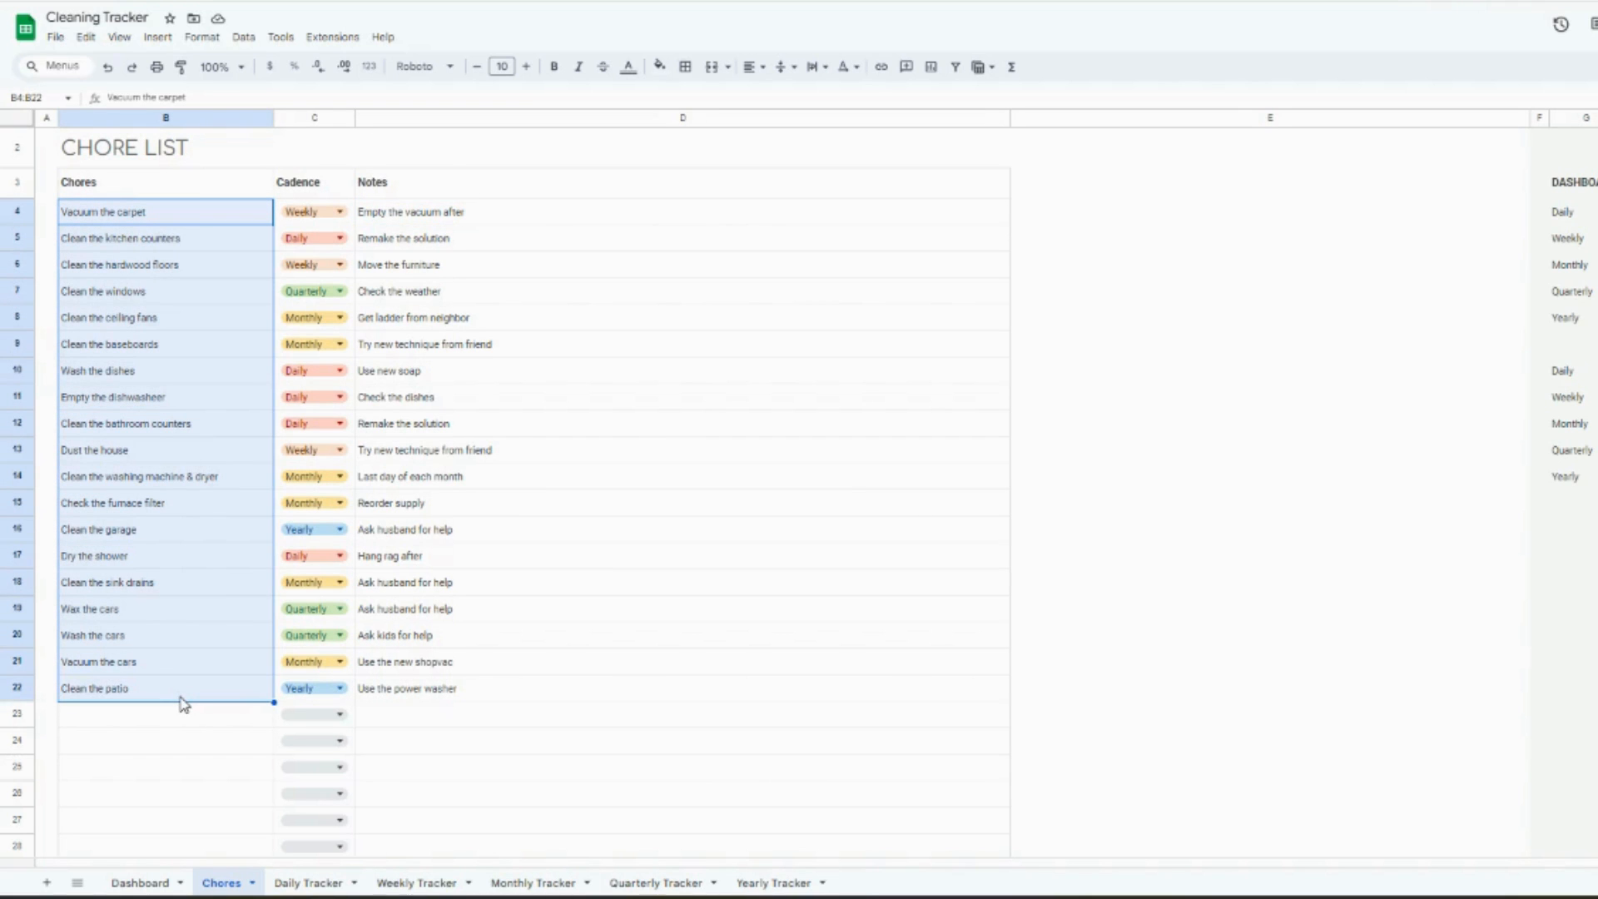
{"action": "key", "text": "Delete"}
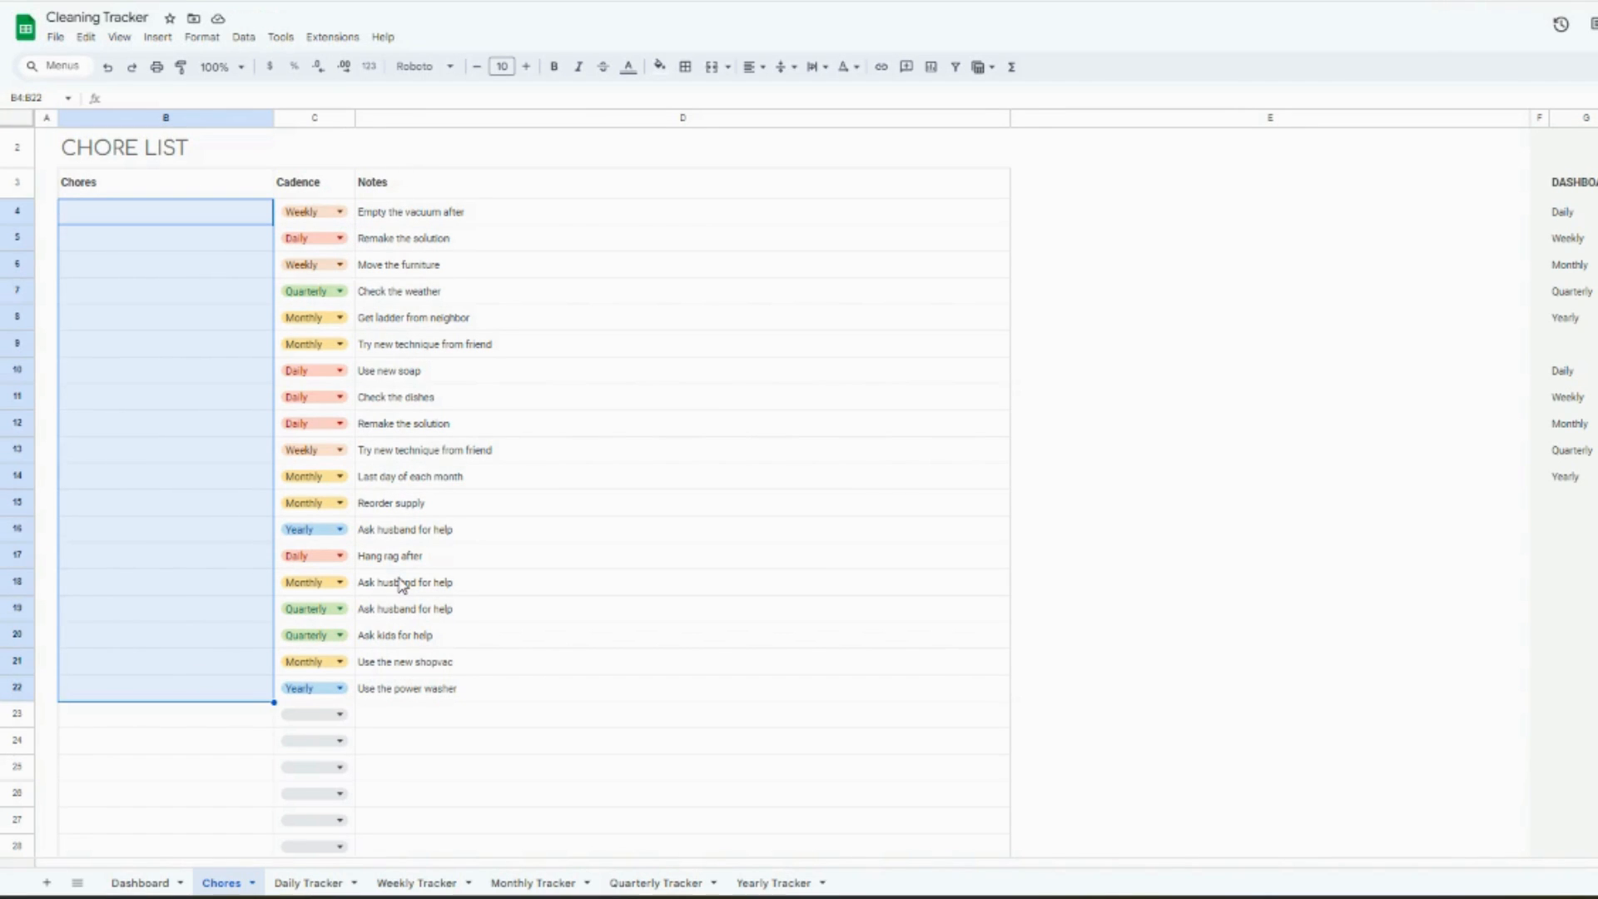
{"action": "key", "text": "ctrl+z"}
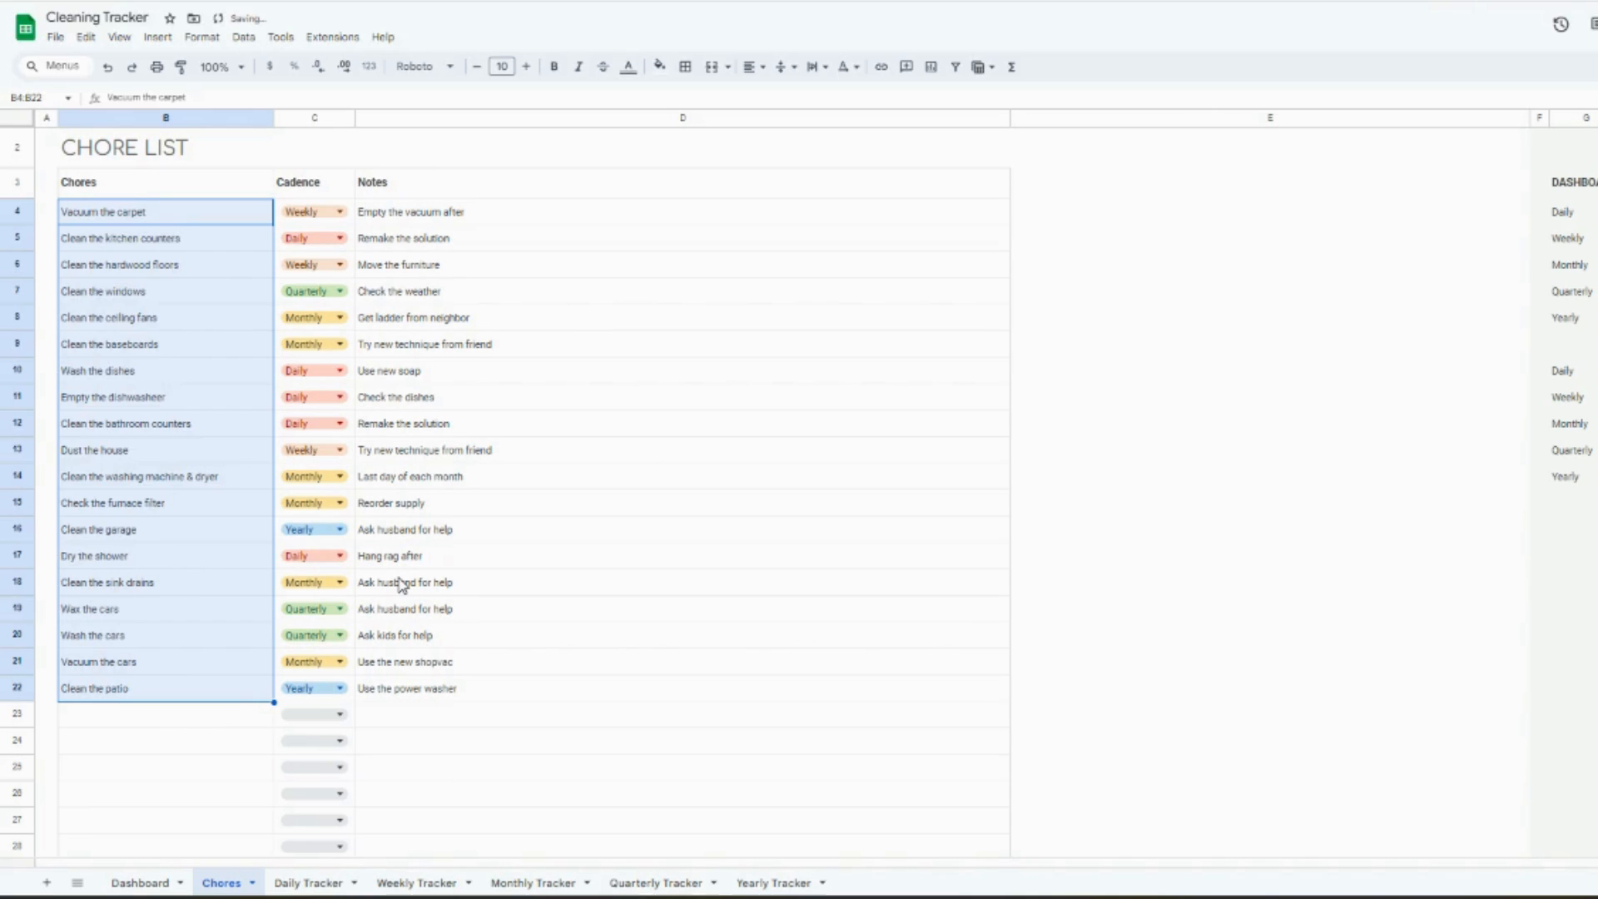
{"action": "left_click", "coordinate": [433, 476]}
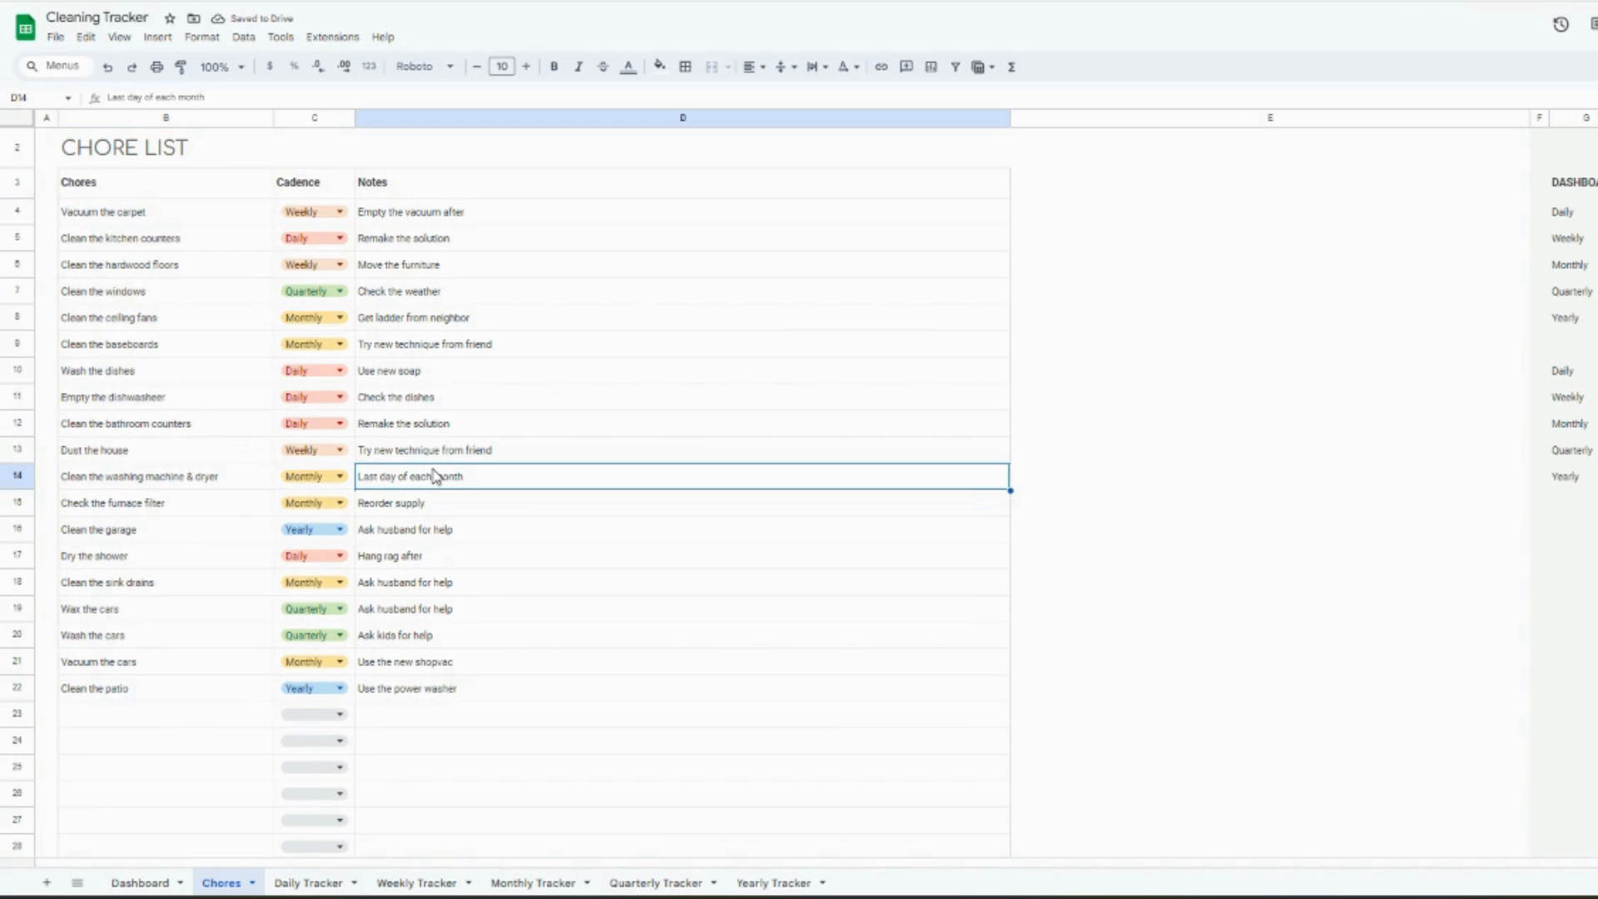
- Compare the "Clean the kitchen counters" entry's cadence and notes in the chore list with its row in the Daily Tracker
{"action": "left_click", "coordinate": [309, 883]}
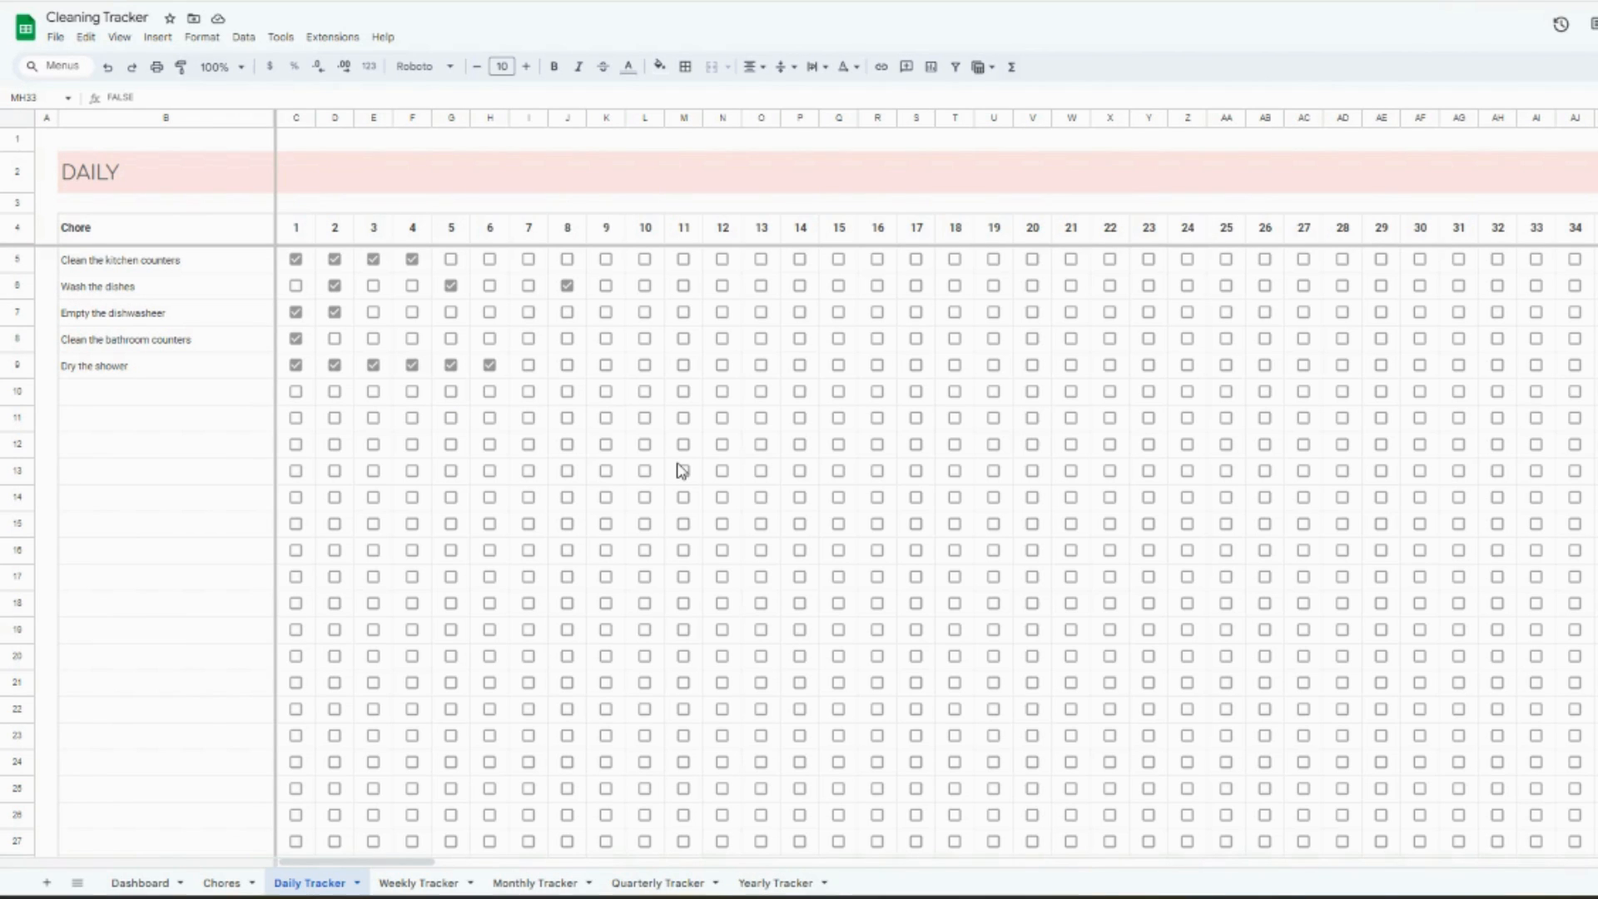
{"action": "left_click", "coordinate": [233, 886]}
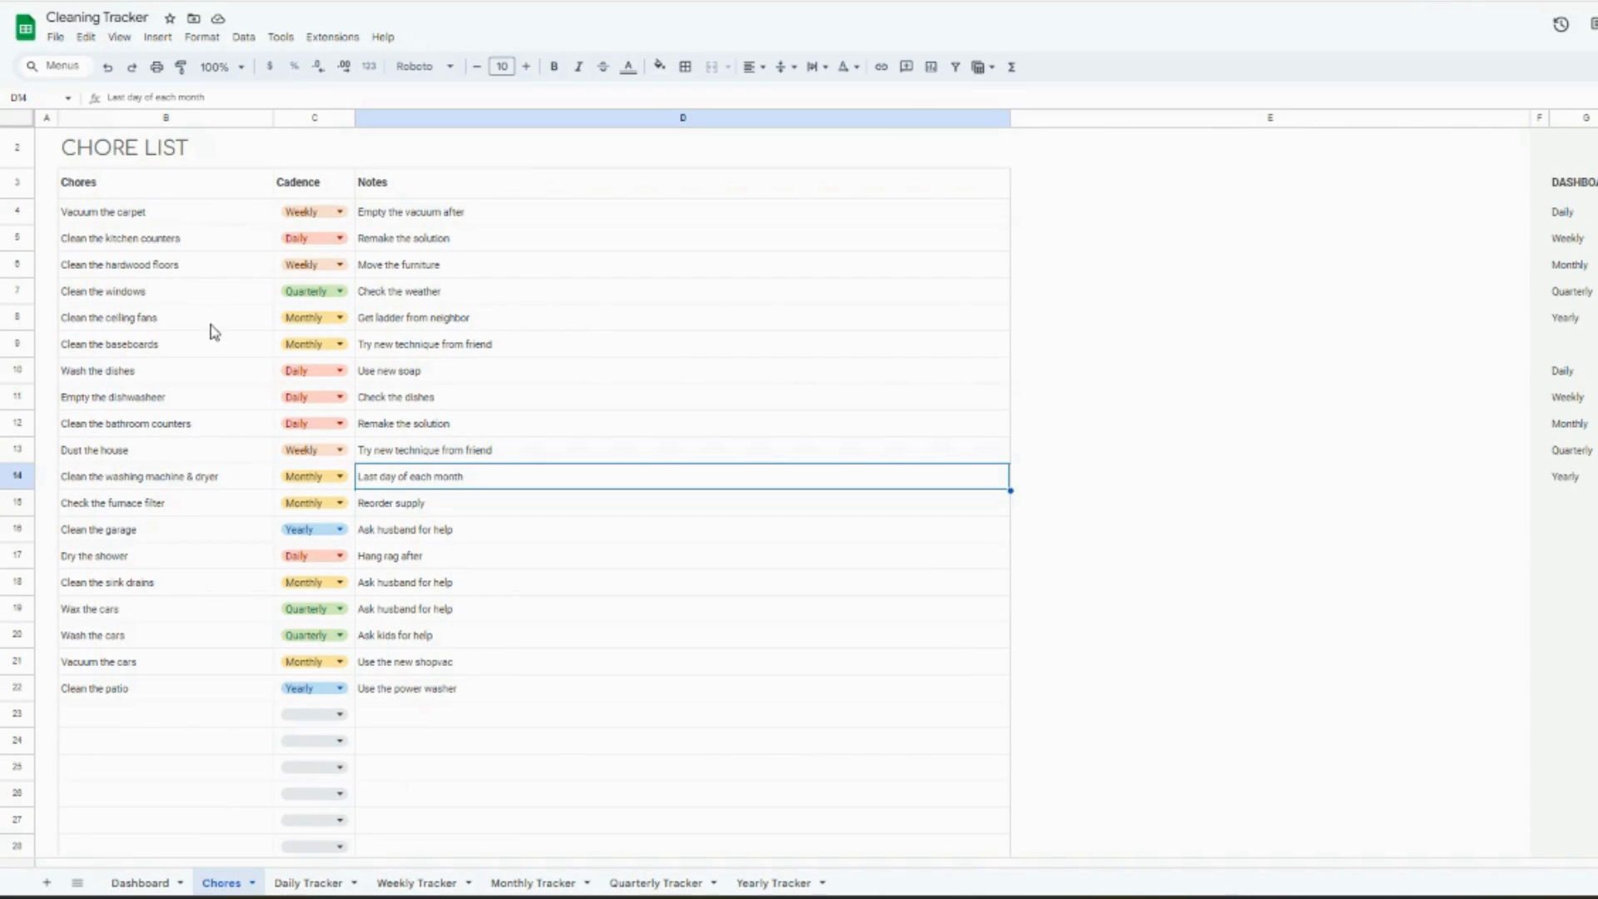
{"action": "left_click", "coordinate": [183, 243]}
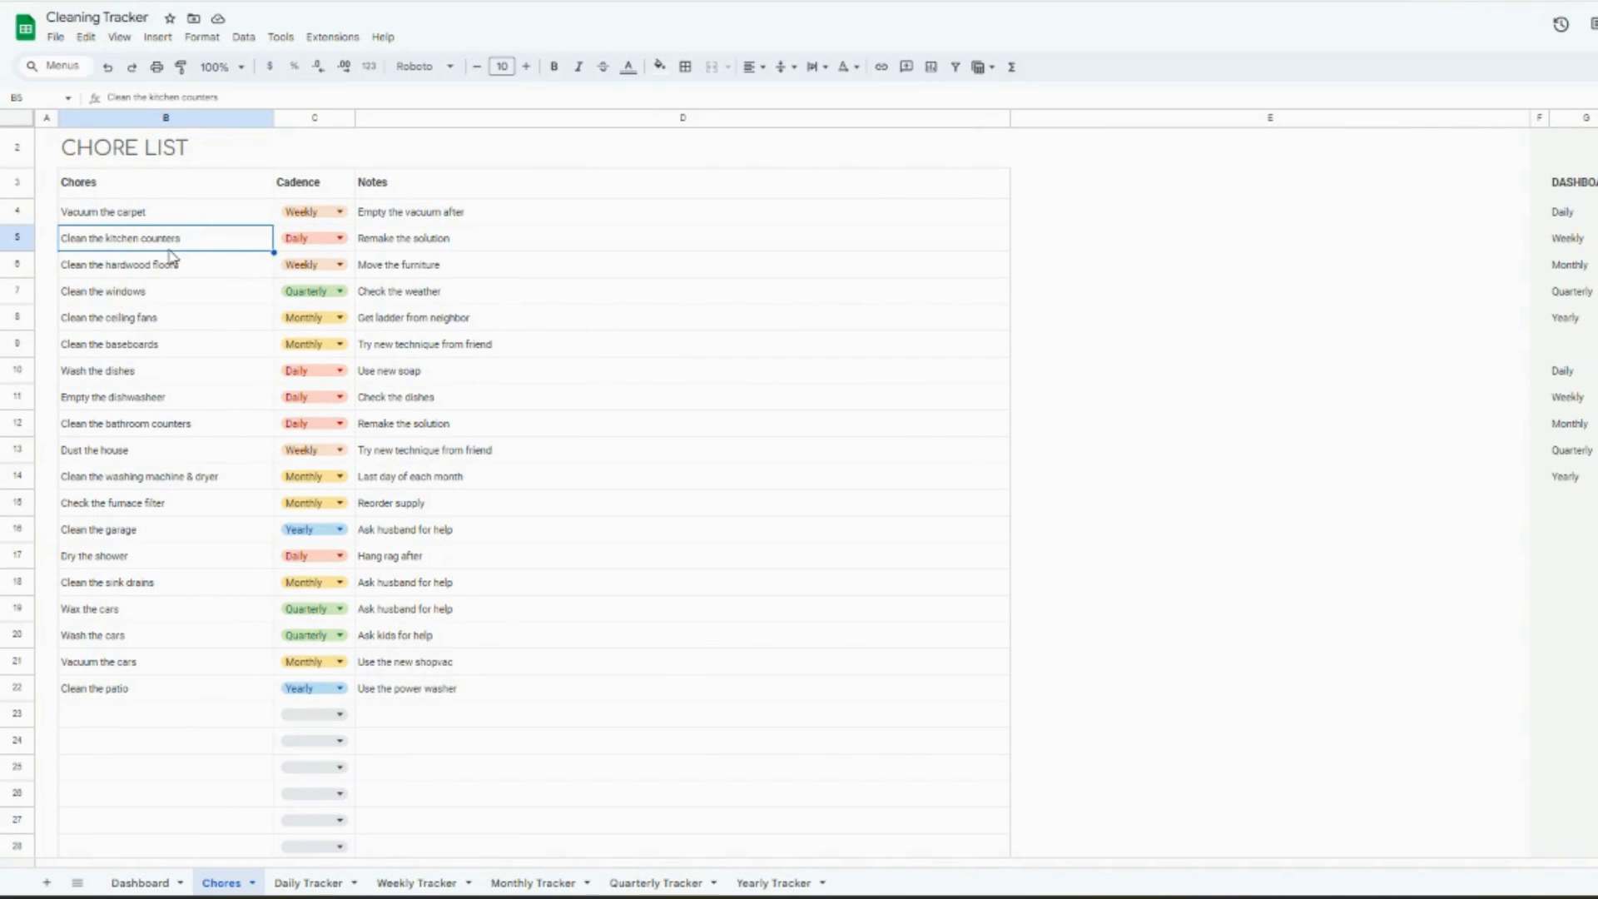
{"action": "left_click", "coordinate": [326, 240]}
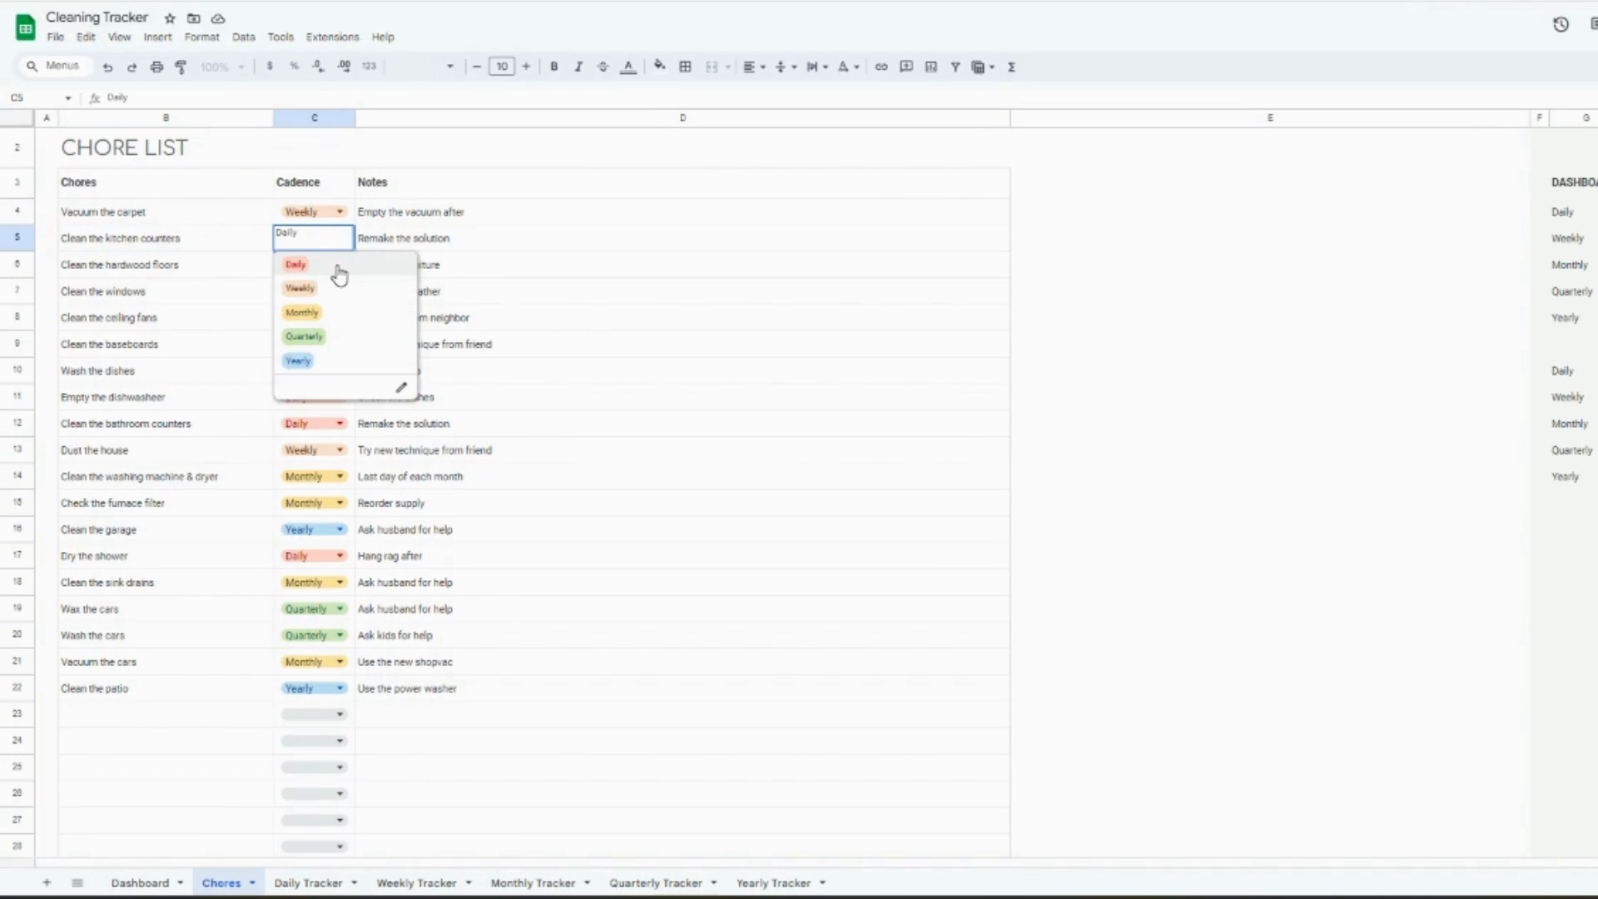
{"action": "left_click", "coordinate": [423, 247]}
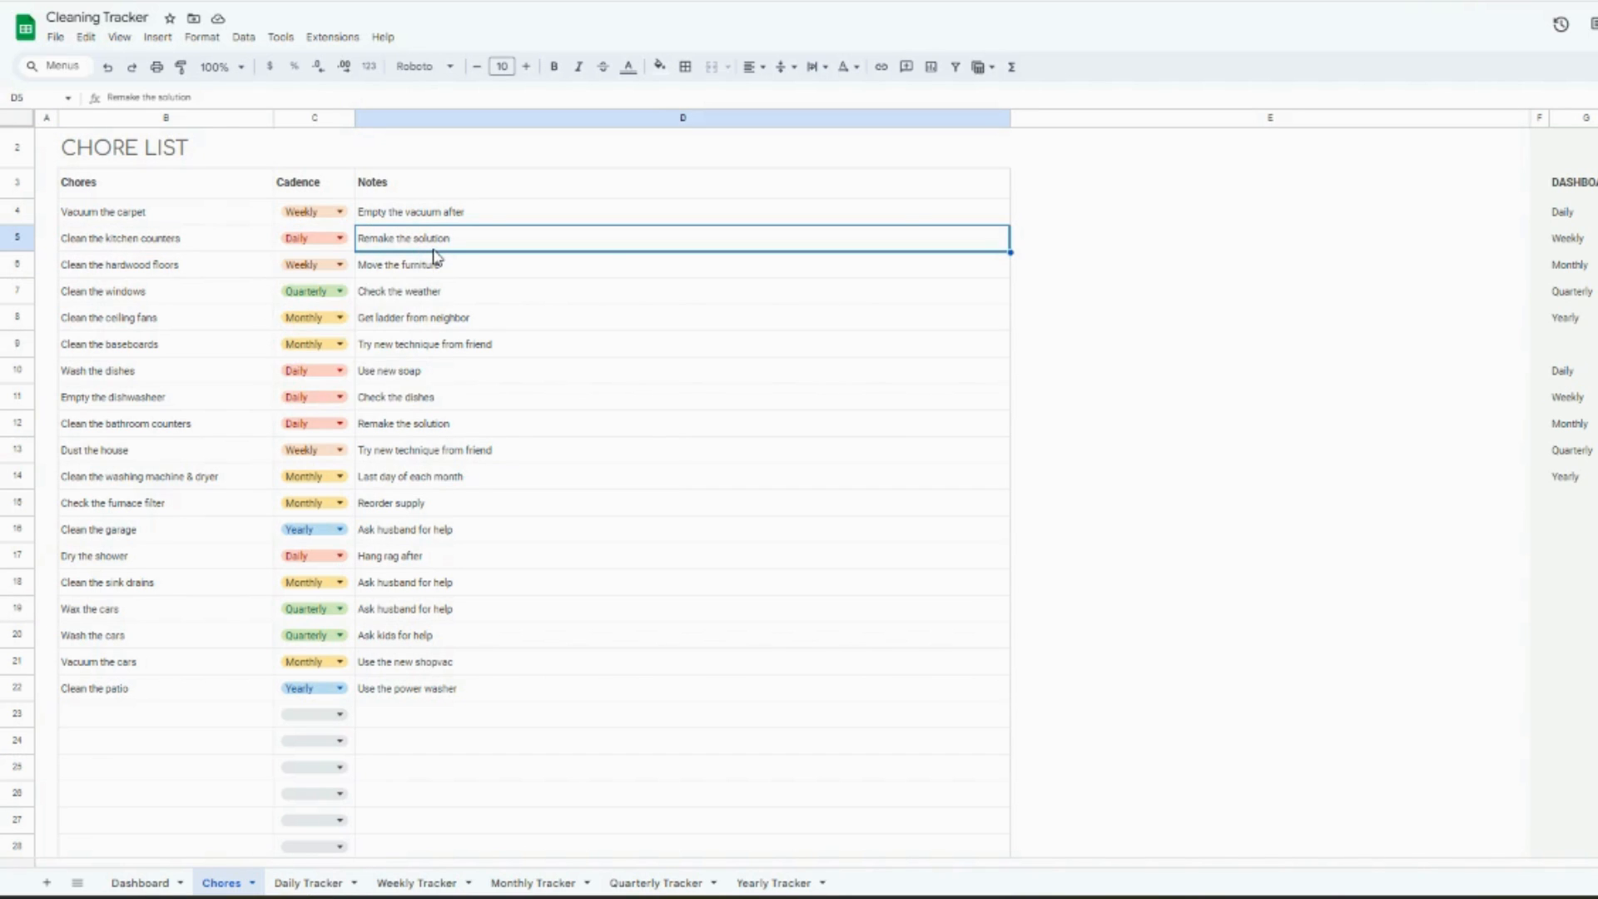
{"action": "left_click", "coordinate": [308, 882]}
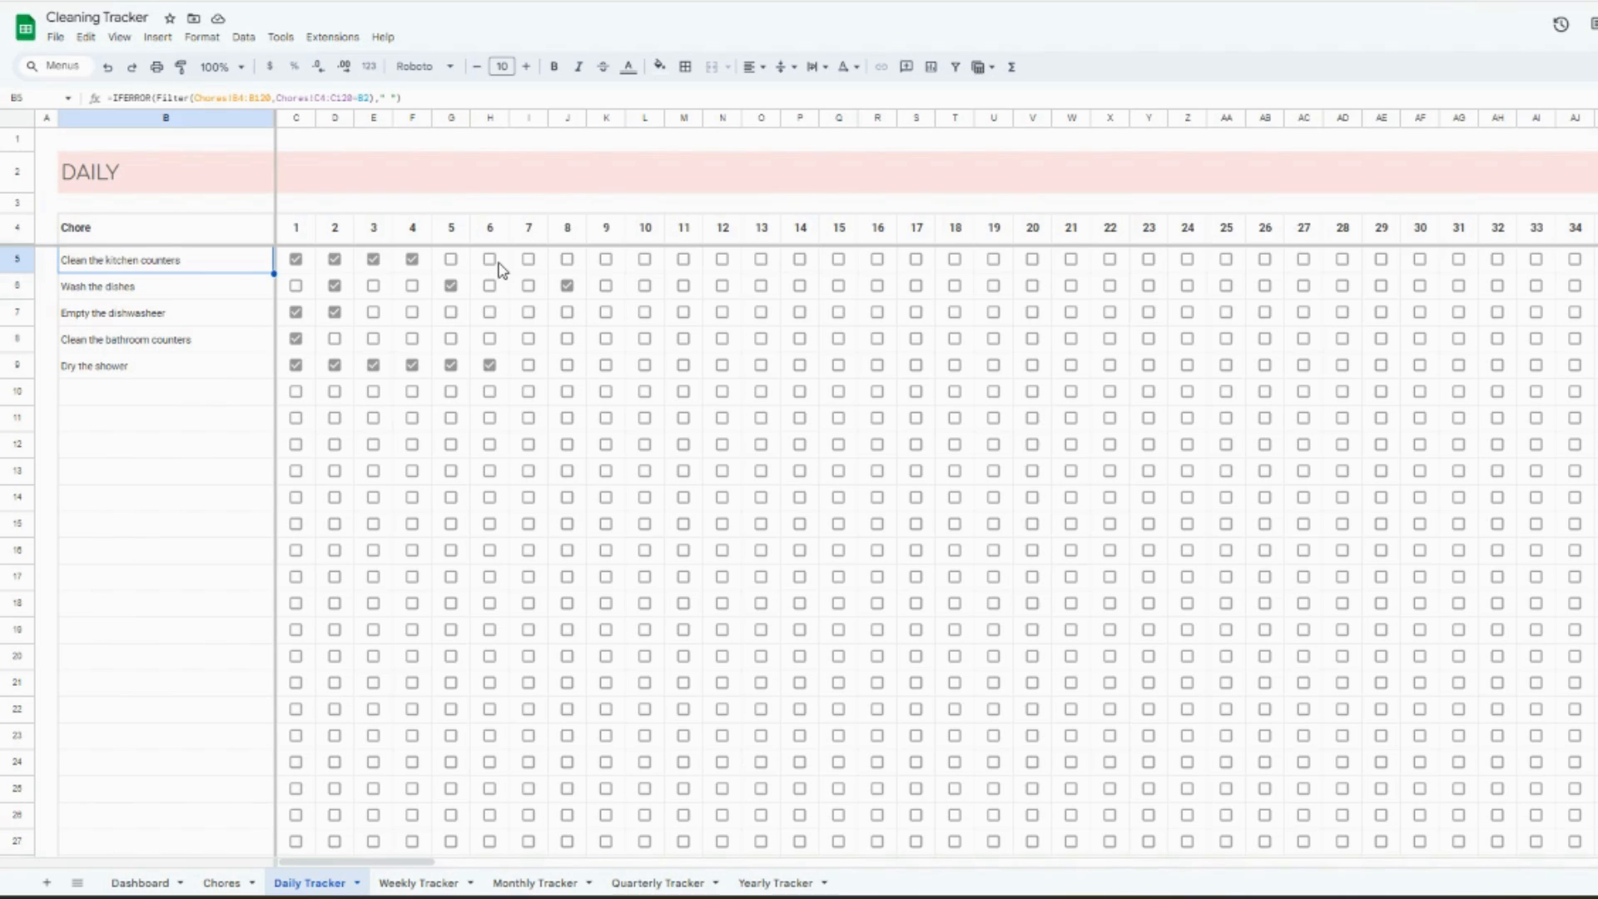
- Set the cadence of "Clean the kitchen counters" to Weekly, check the Daily Tracker, and undo the cadence change
{"action": "left_click", "coordinate": [221, 882]}
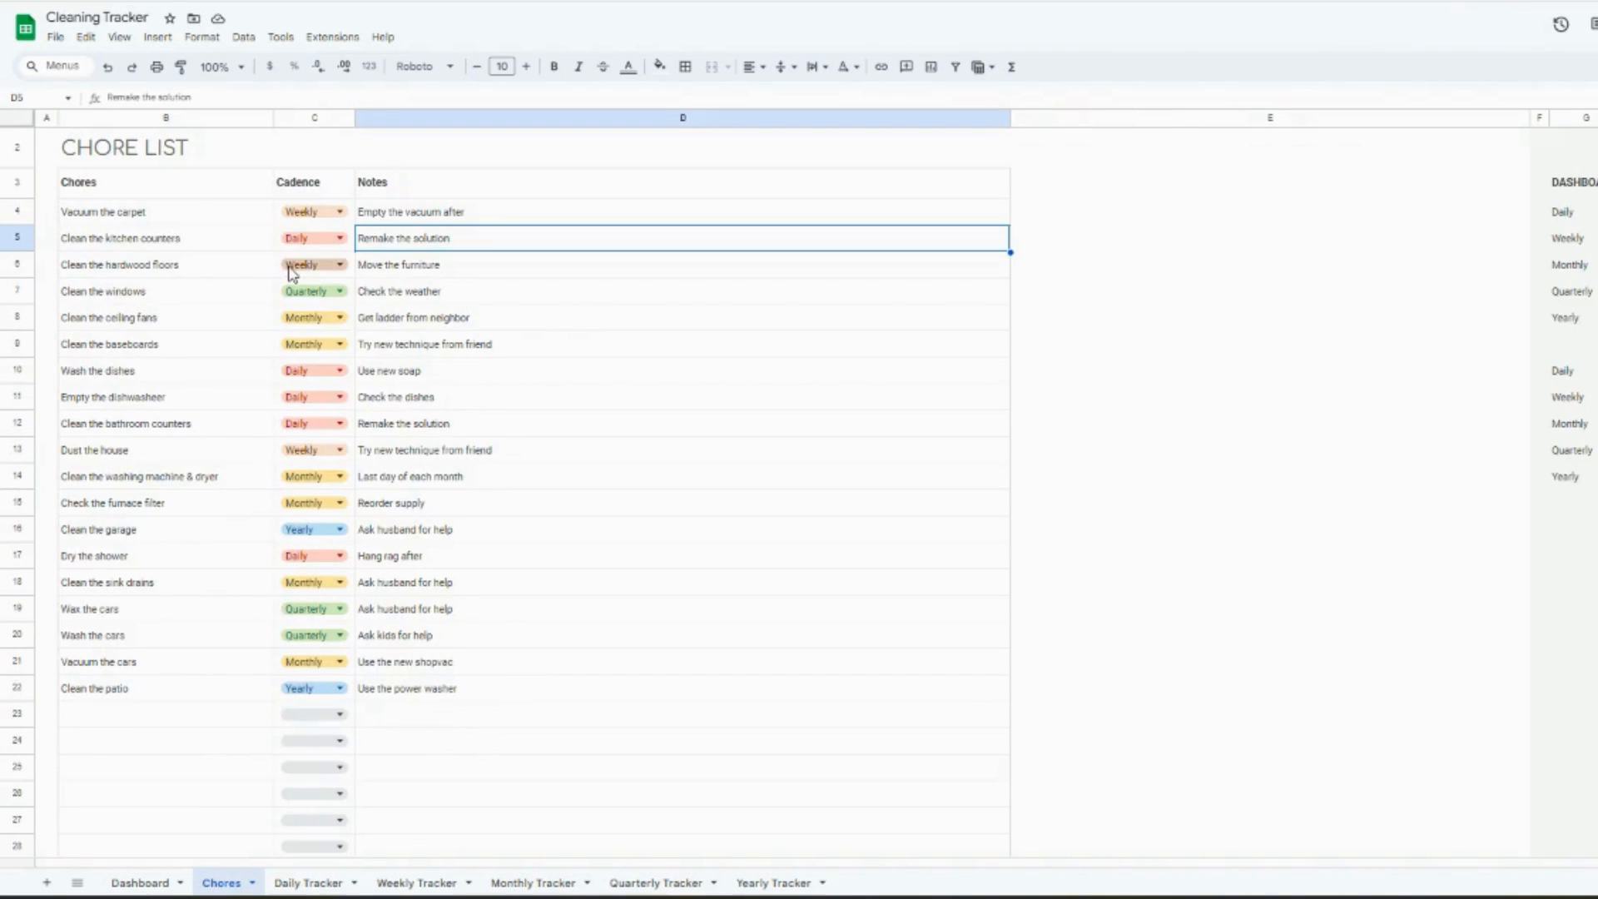
{"action": "left_click", "coordinate": [308, 238]}
{"action": "left_click", "coordinate": [304, 285]}
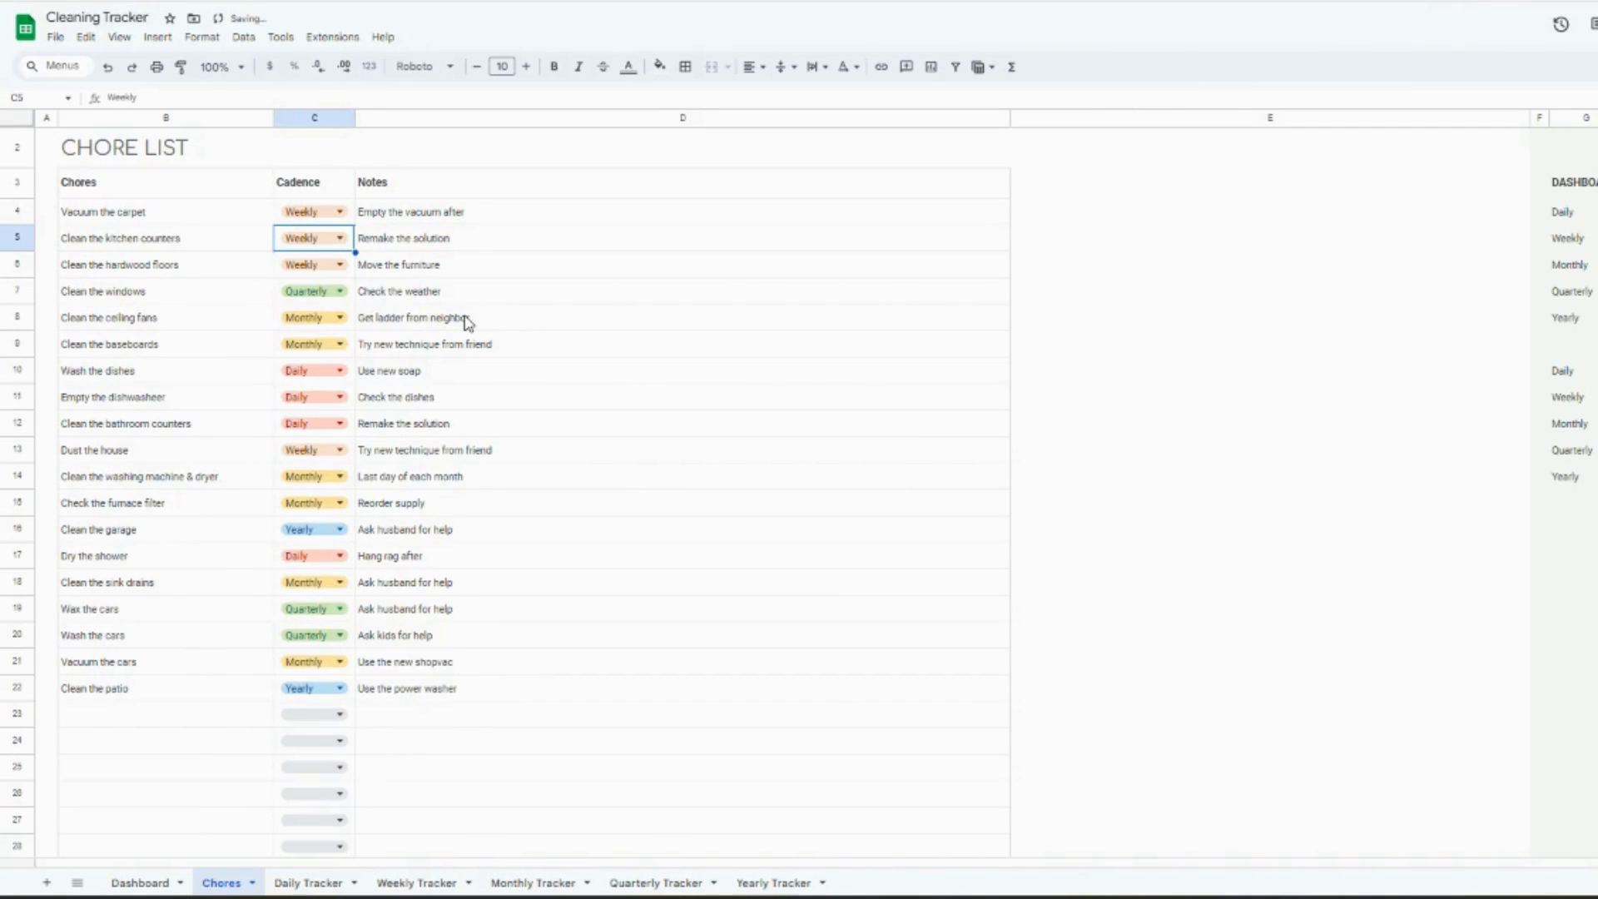
{"action": "left_click", "coordinate": [322, 883]}
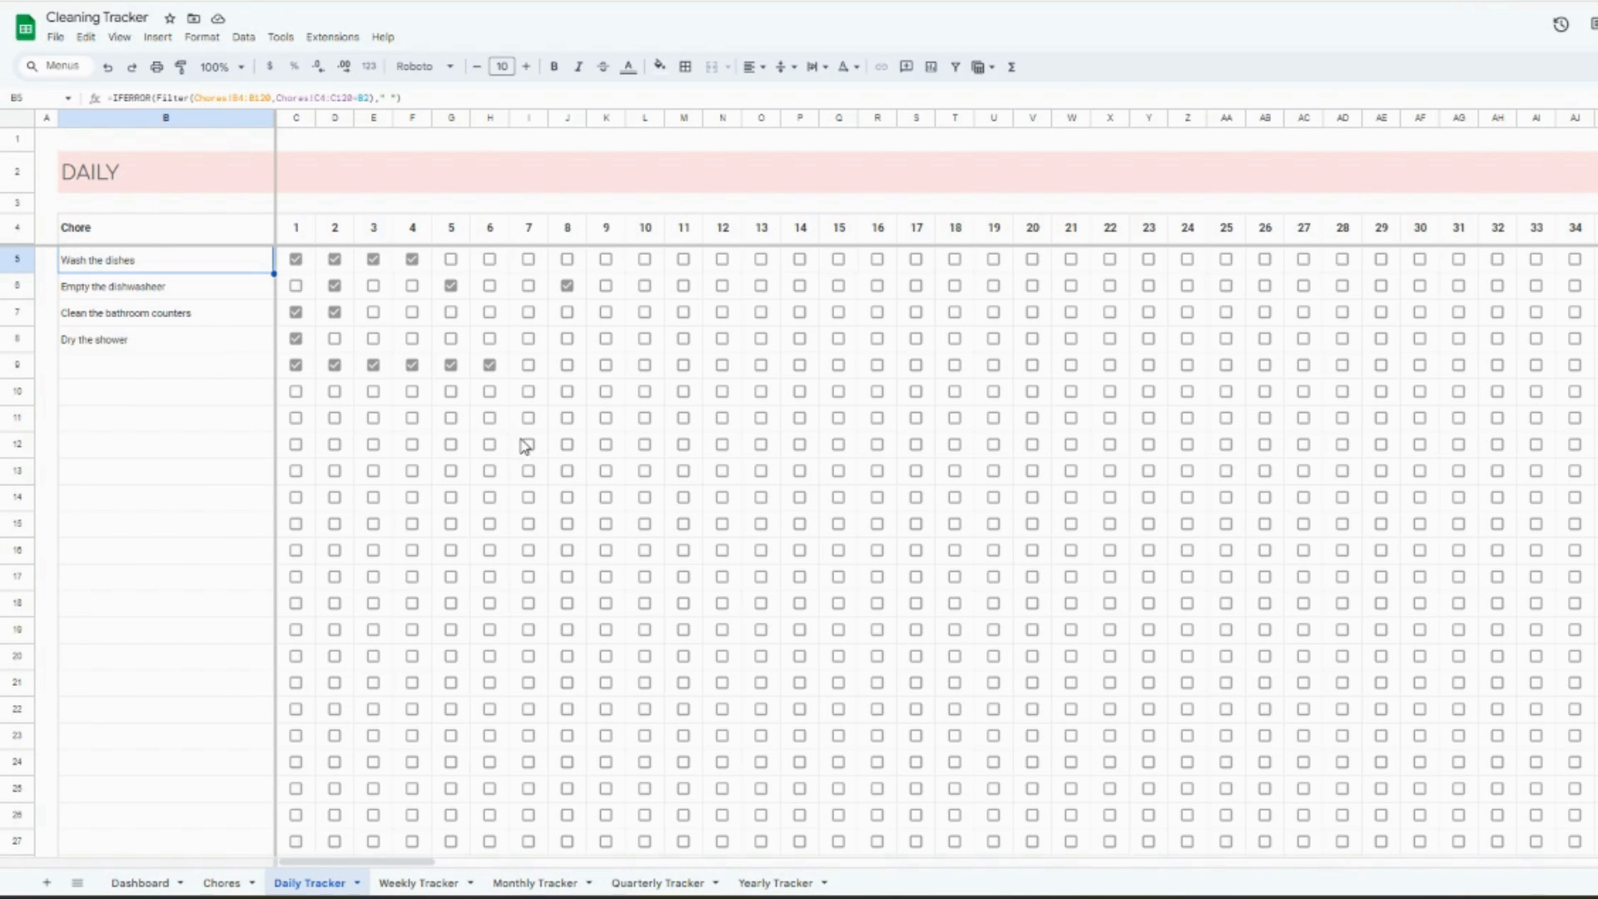
{"action": "left_click", "coordinate": [255, 878]}
{"action": "key", "text": "ctrl+z"}
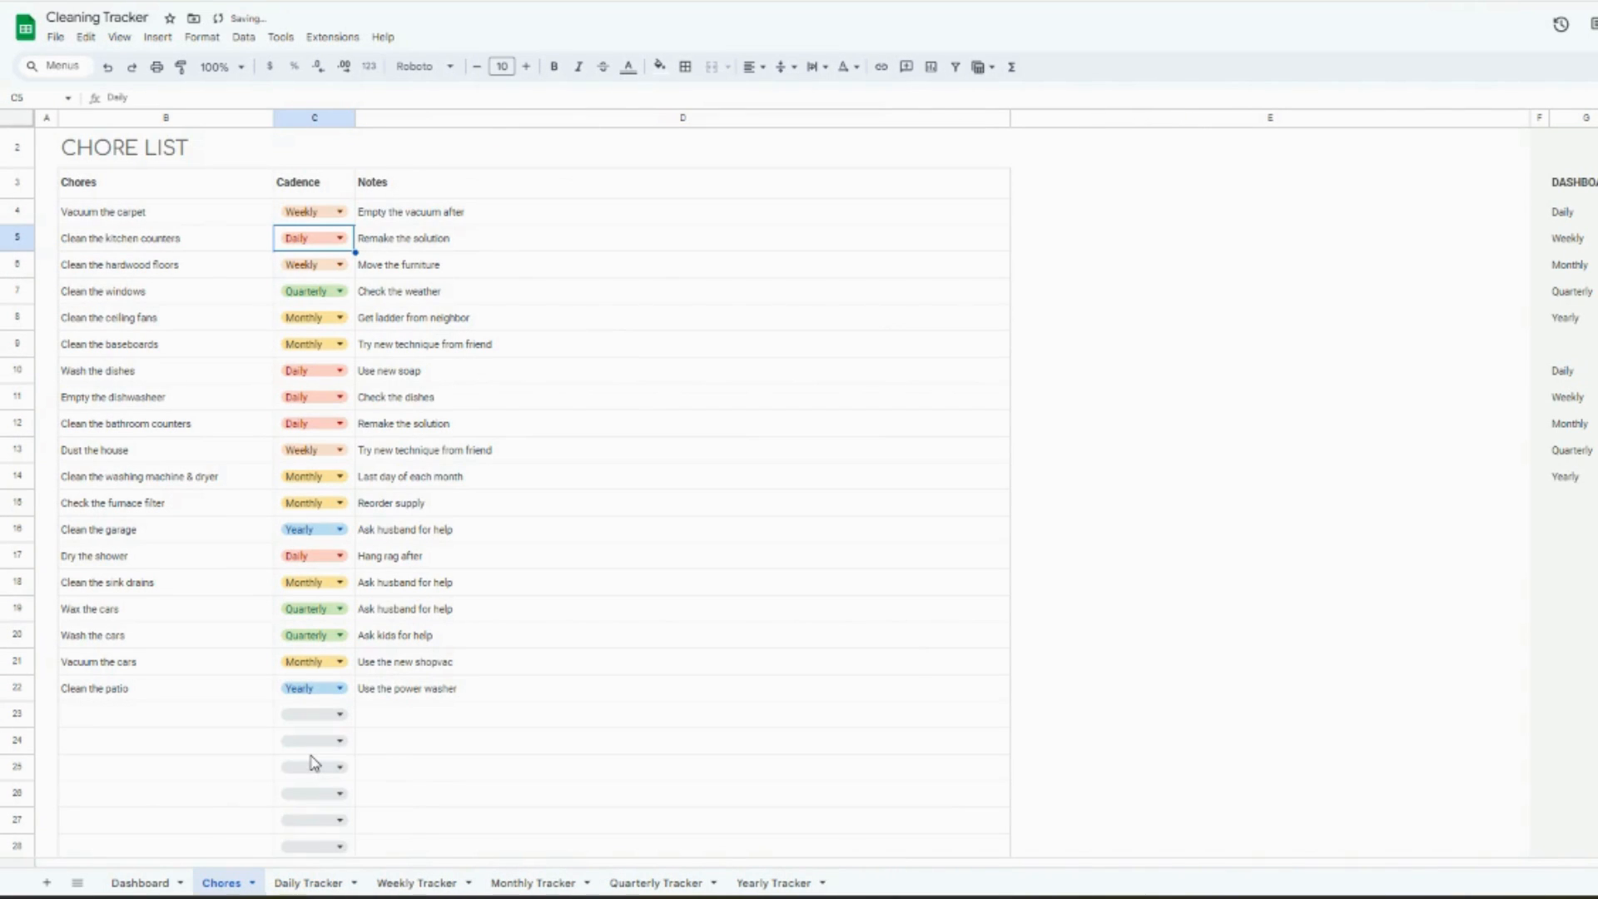
- In the Daily Tracker, mark "Clean the kitchen counters" as completed for days 5, 6 and 7
{"action": "left_click", "coordinate": [308, 883]}
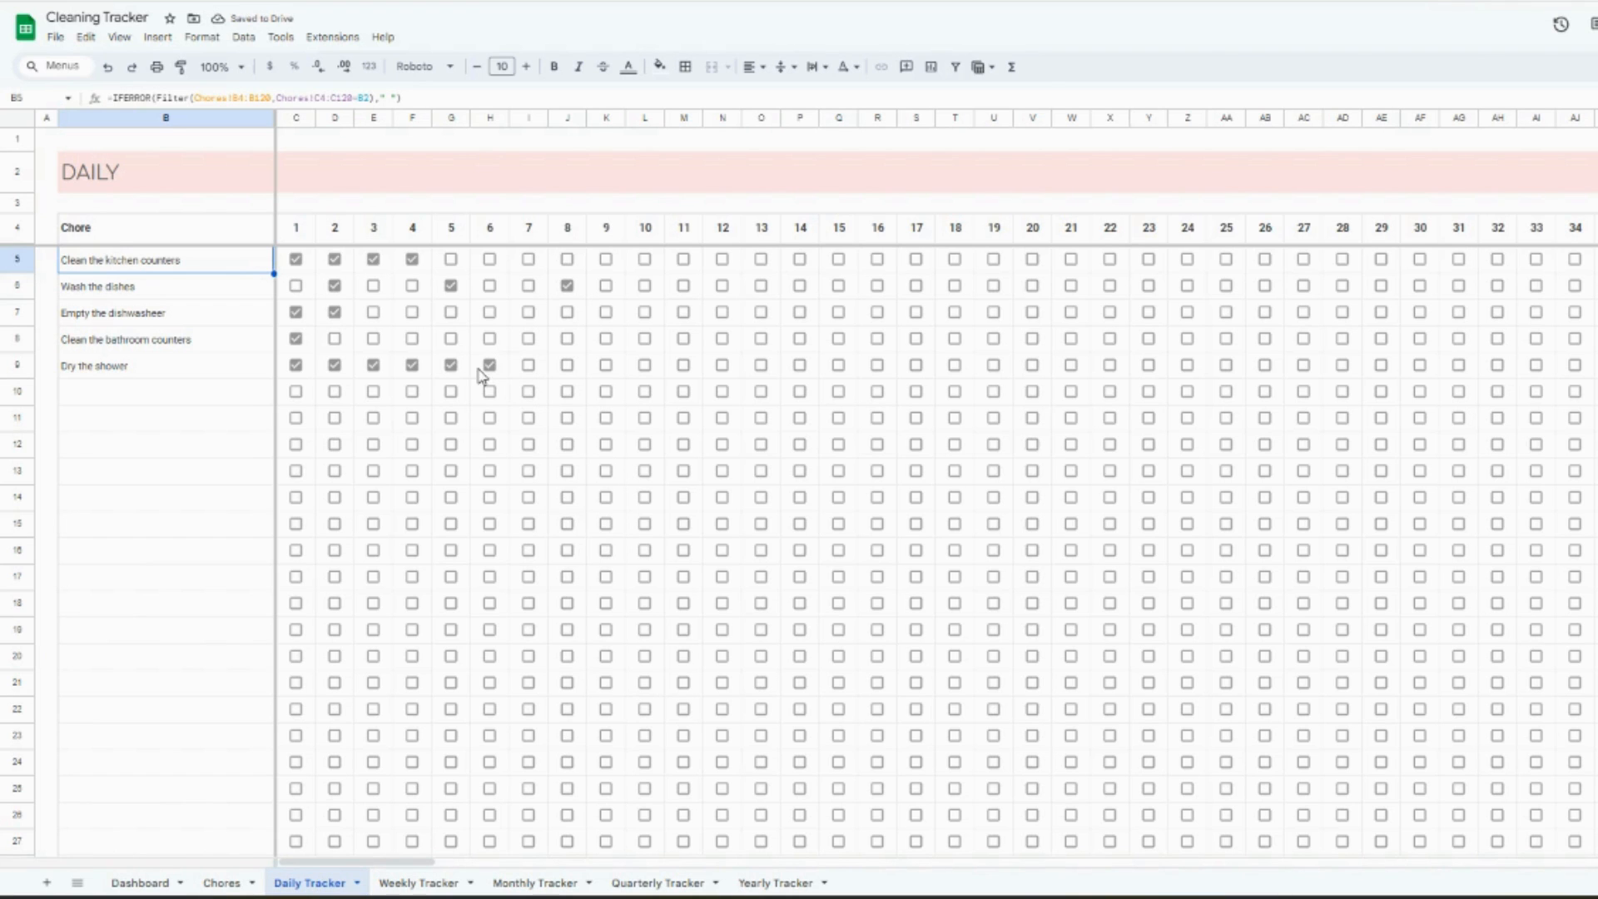
{"action": "left_click", "coordinate": [296, 263]}
{"action": "left_click", "coordinate": [296, 260]}
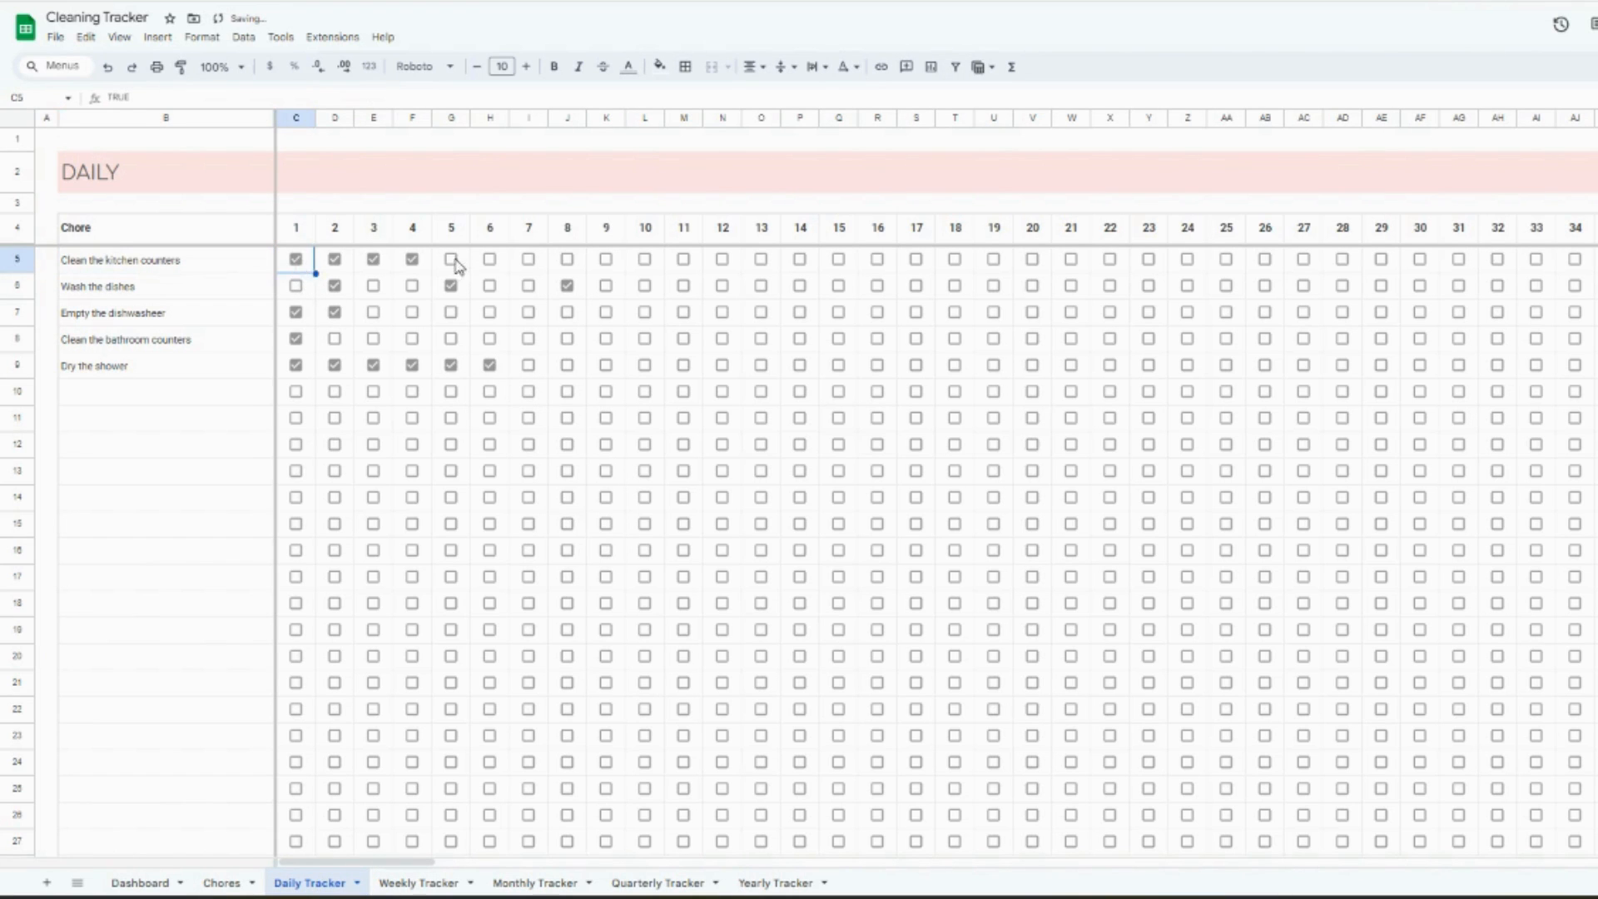
{"action": "left_click", "coordinate": [451, 260]}
{"action": "left_click", "coordinate": [489, 260]}
{"action": "left_click", "coordinate": [528, 260]}
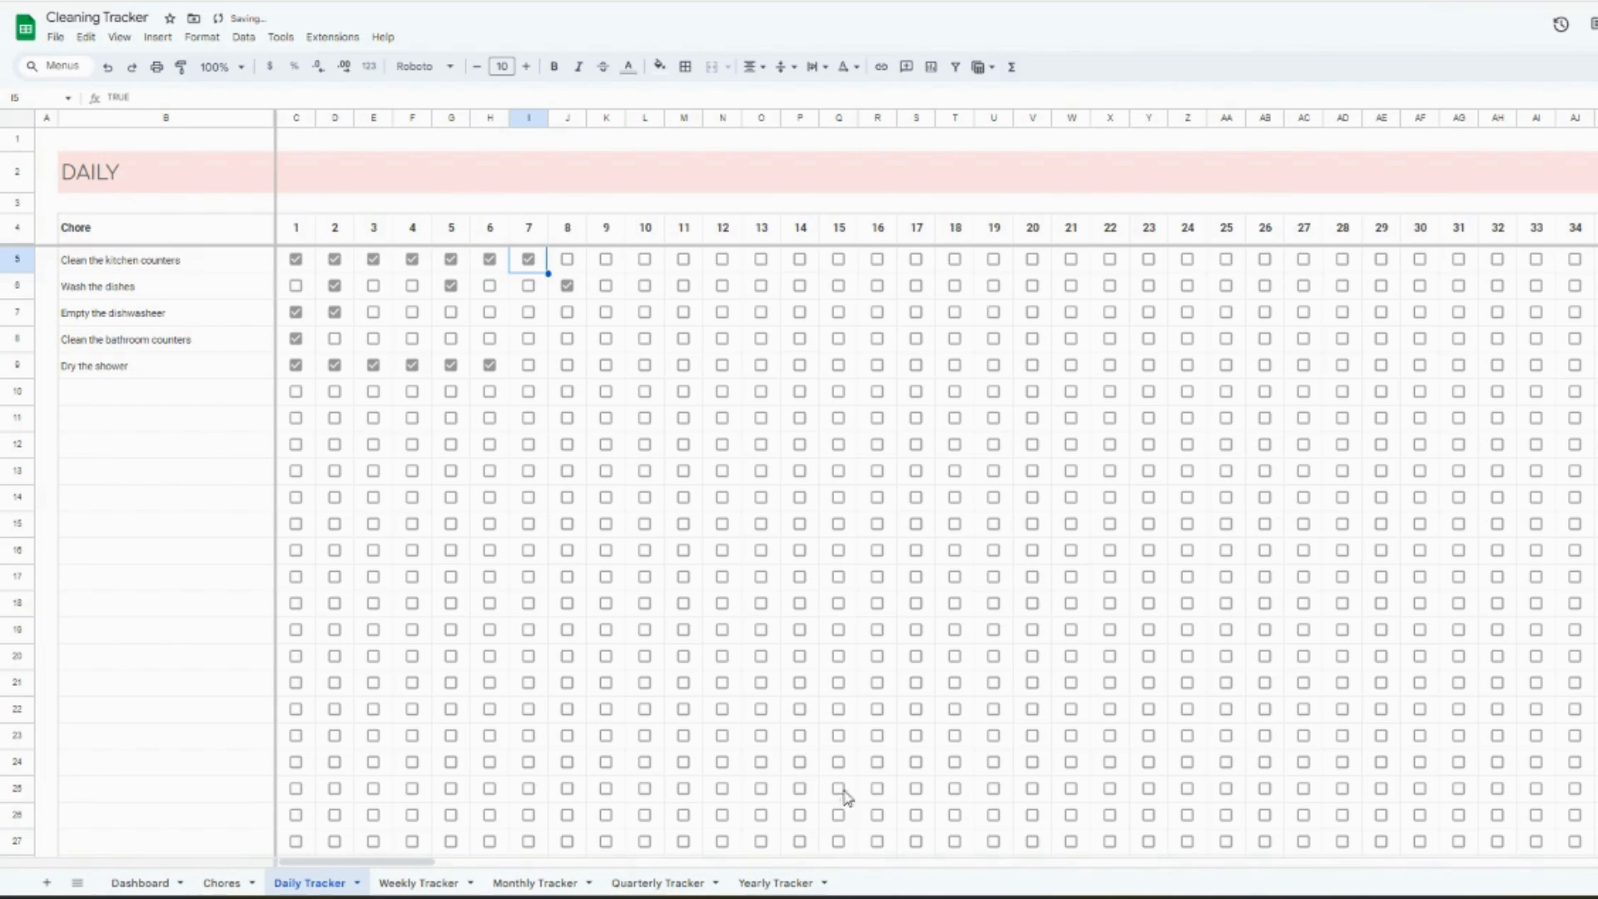
- Examine each daily chore's completed-day count past day 365 and the overall completion percentage in the Daily Tracker's header
{"action": "left_click_drag", "start_coordinate": [427, 868], "coordinate": [1591, 866]}
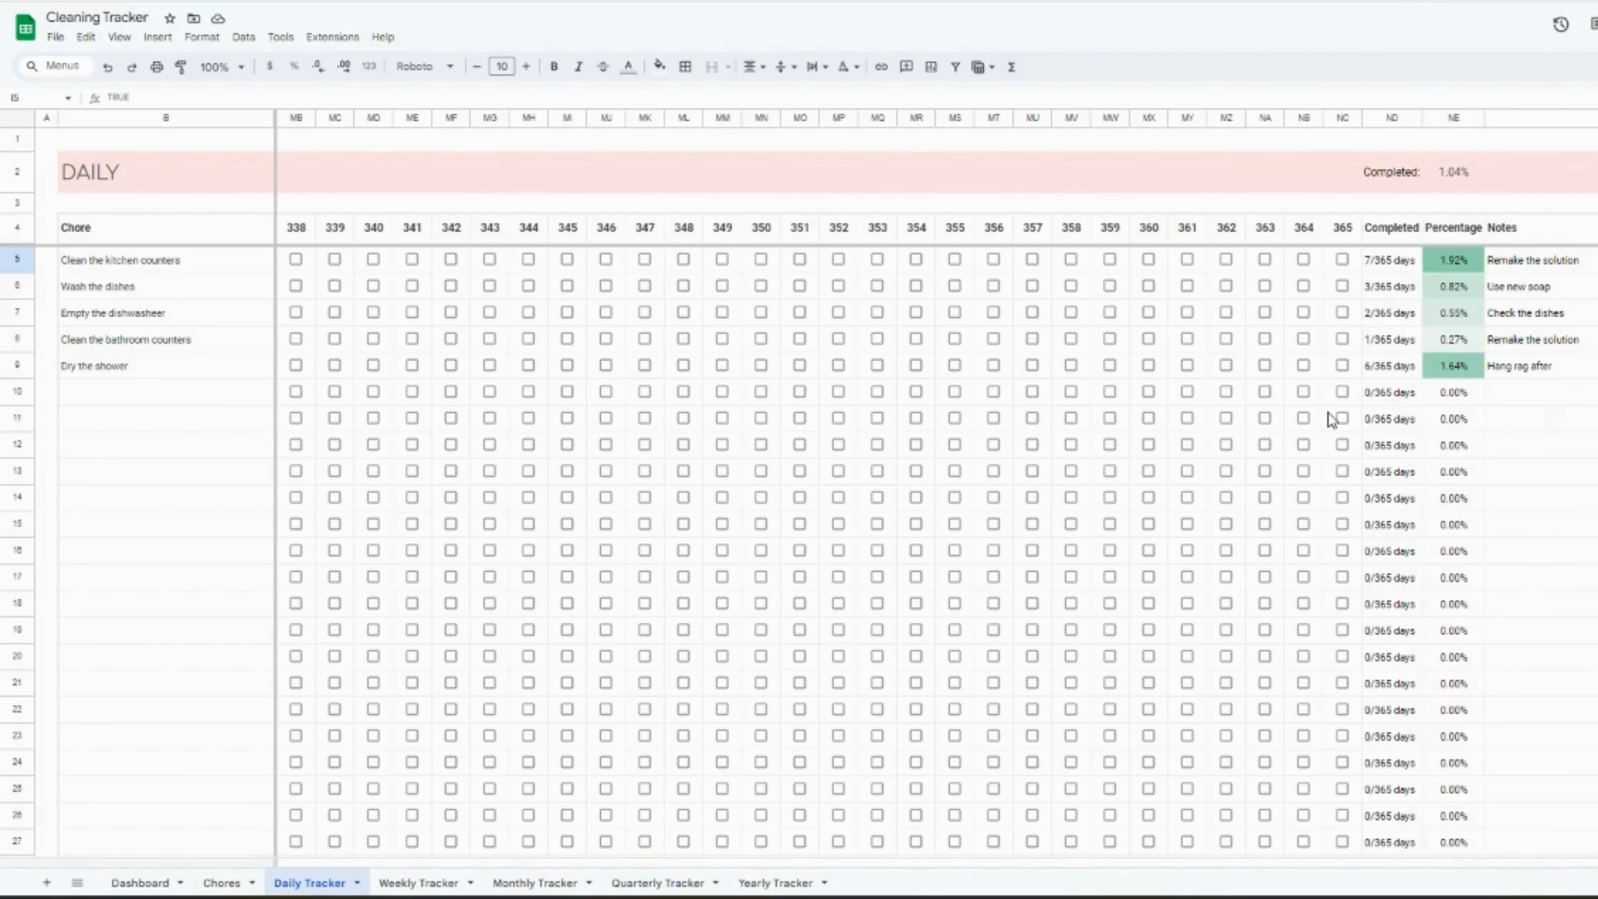
{"action": "left_click", "coordinate": [1392, 258]}
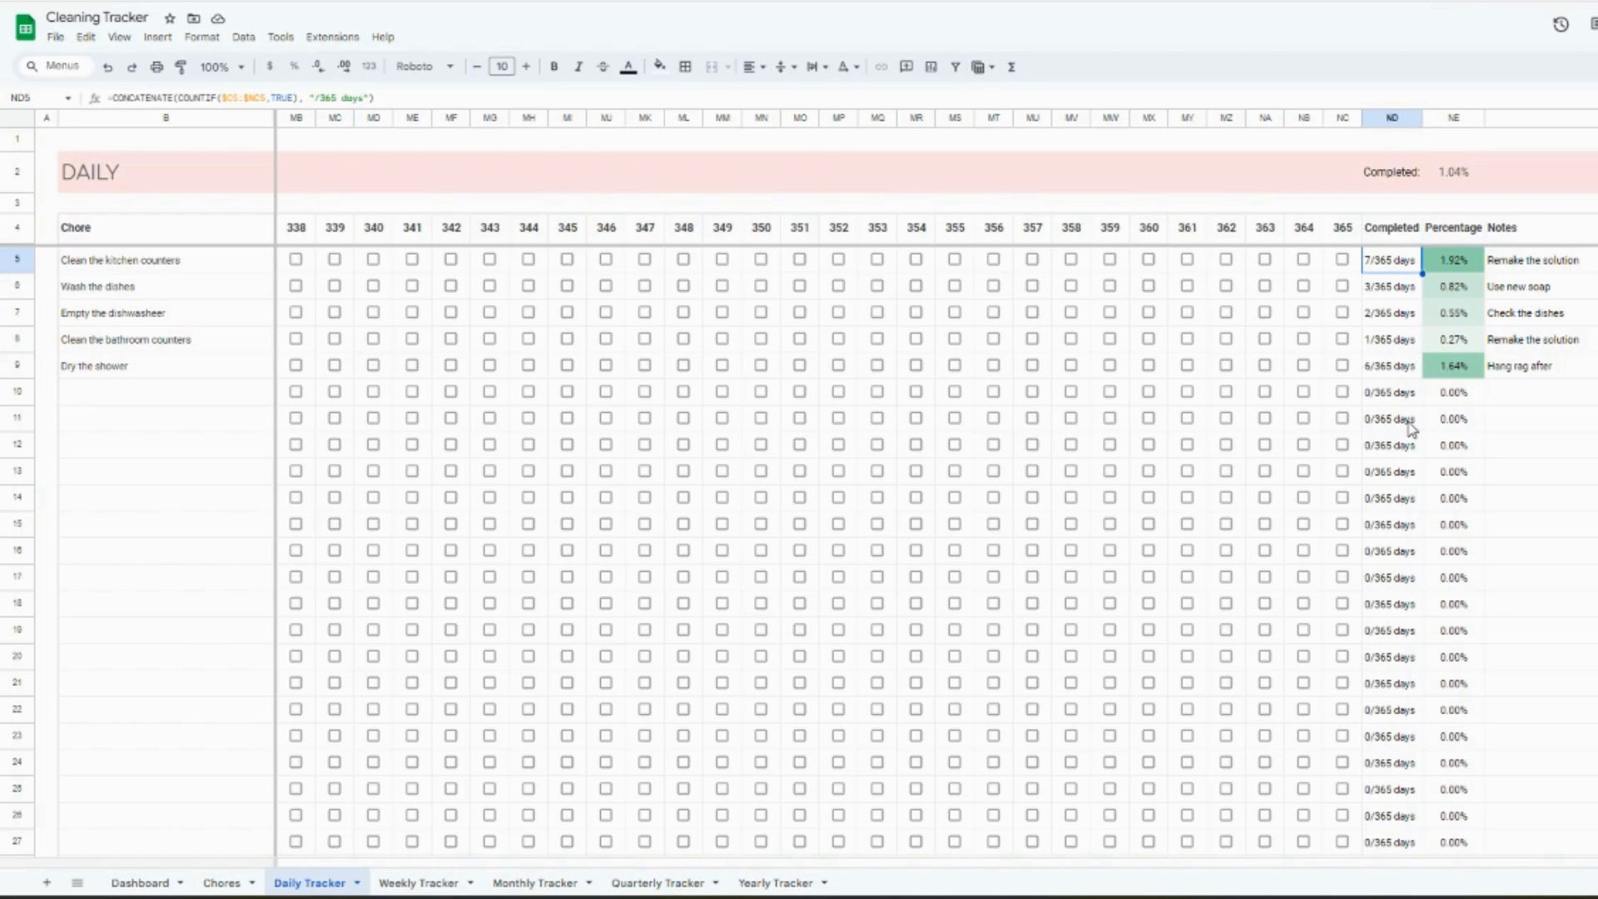
{"action": "left_click", "coordinate": [1391, 289]}
{"action": "left_click", "coordinate": [1397, 318]}
{"action": "left_click", "coordinate": [1399, 348]}
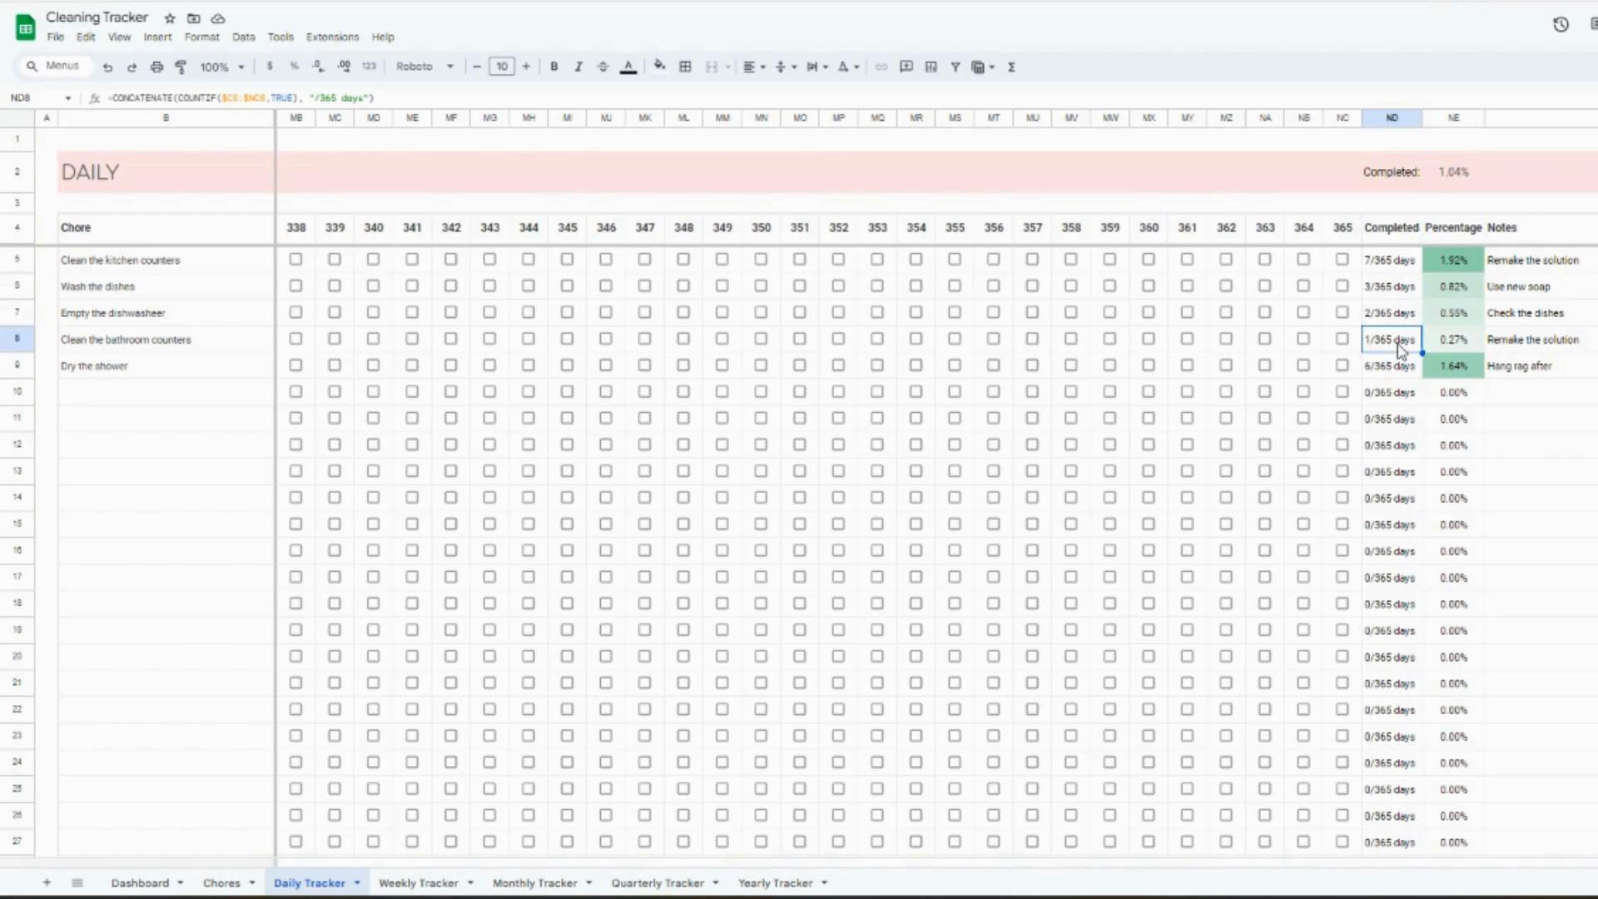
{"action": "left_click", "coordinate": [1404, 374]}
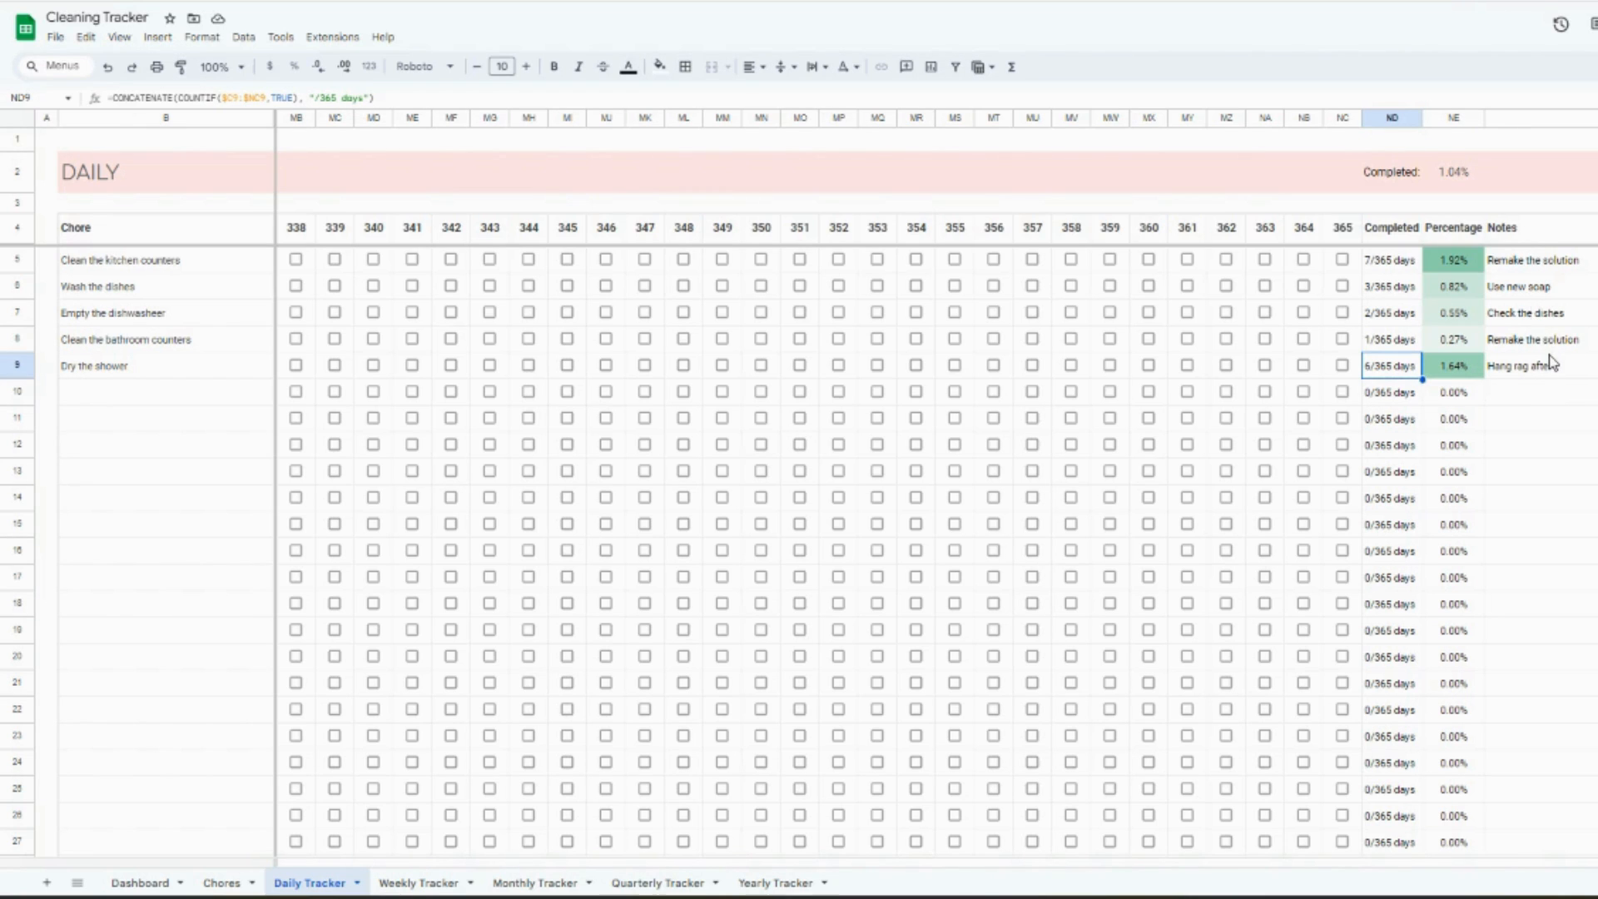
{"action": "left_click", "coordinate": [1452, 188]}
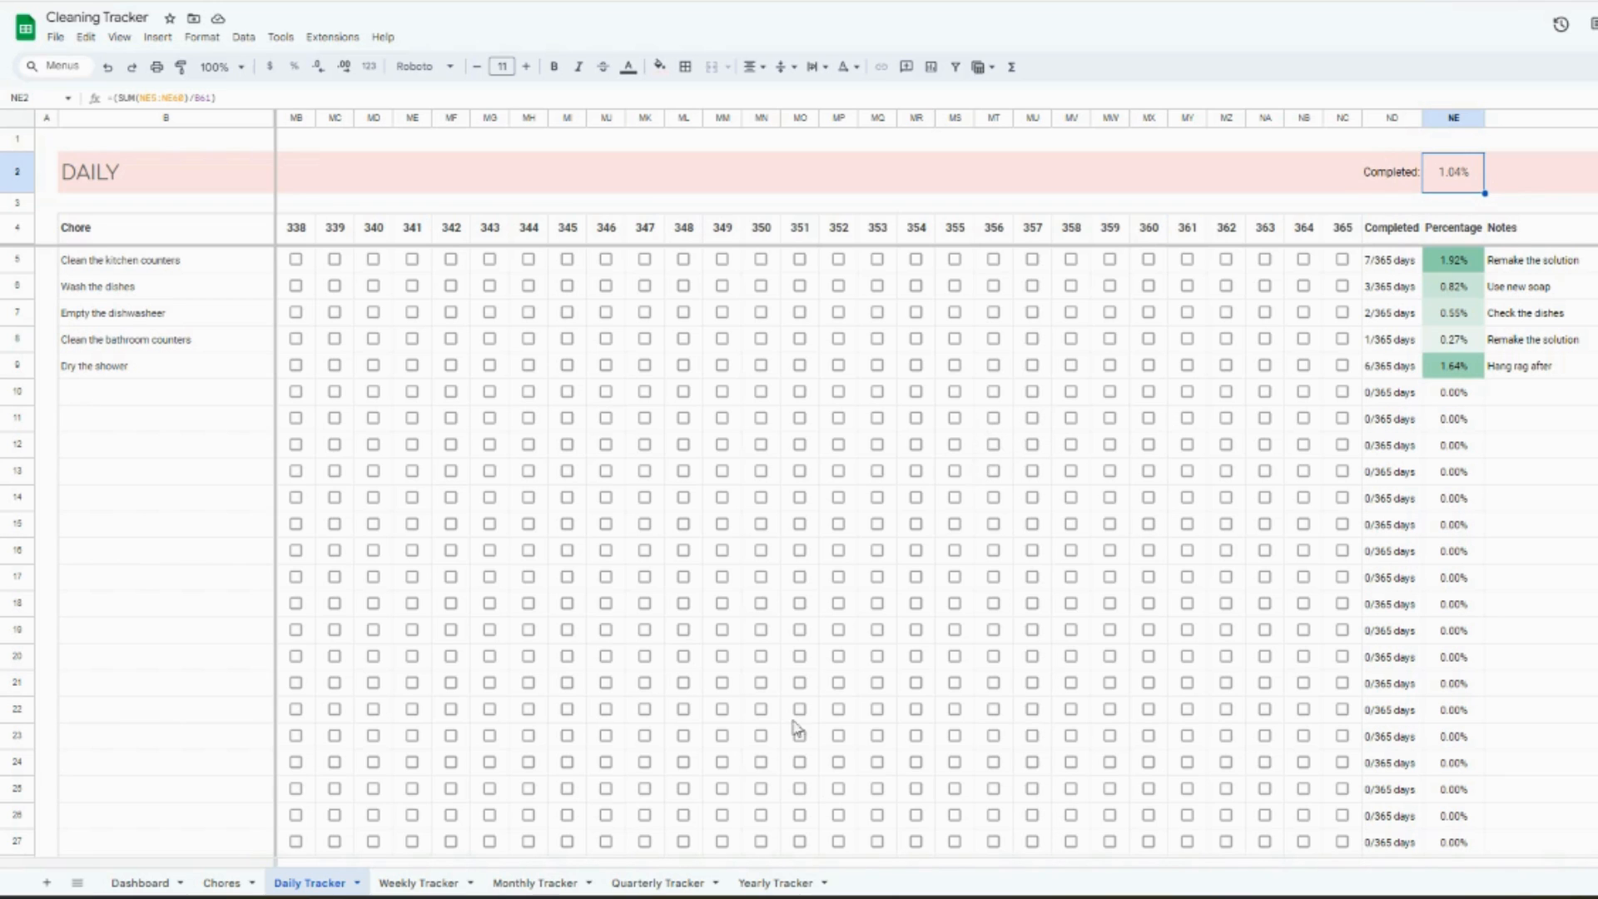
- Switch to the Excel version and mark day 4 of "Clean the kitchen counters" with x in the Daily Tracker
{"action": "mouse_move", "coordinate": [674, 895]}
{"action": "left_click", "coordinate": [620, 799]}
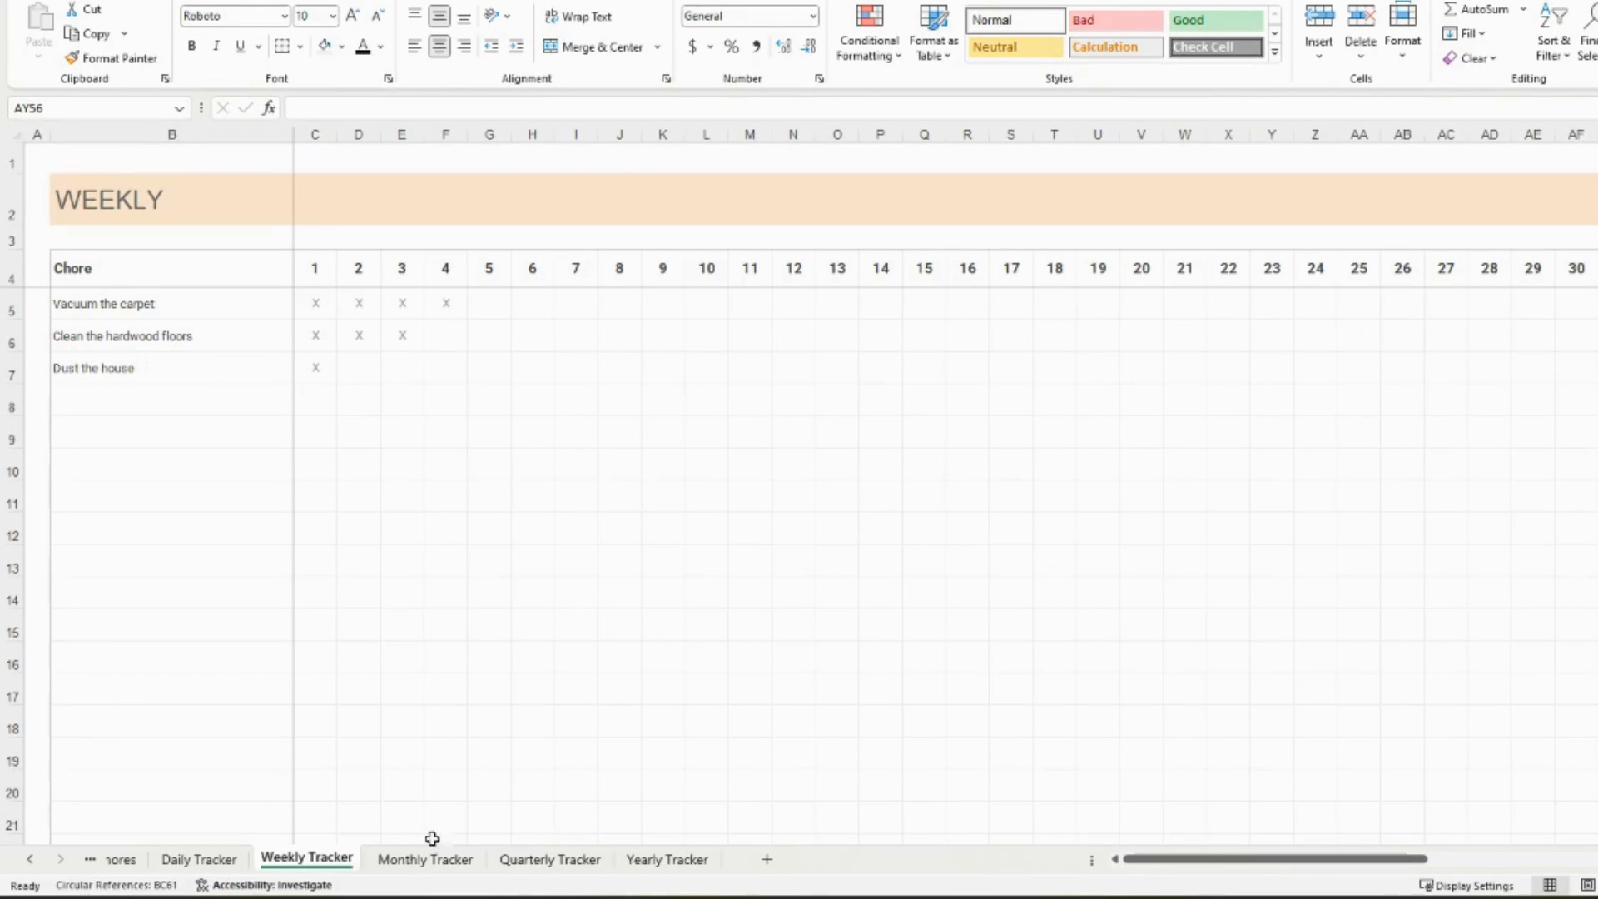
{"action": "left_click", "coordinate": [208, 858]}
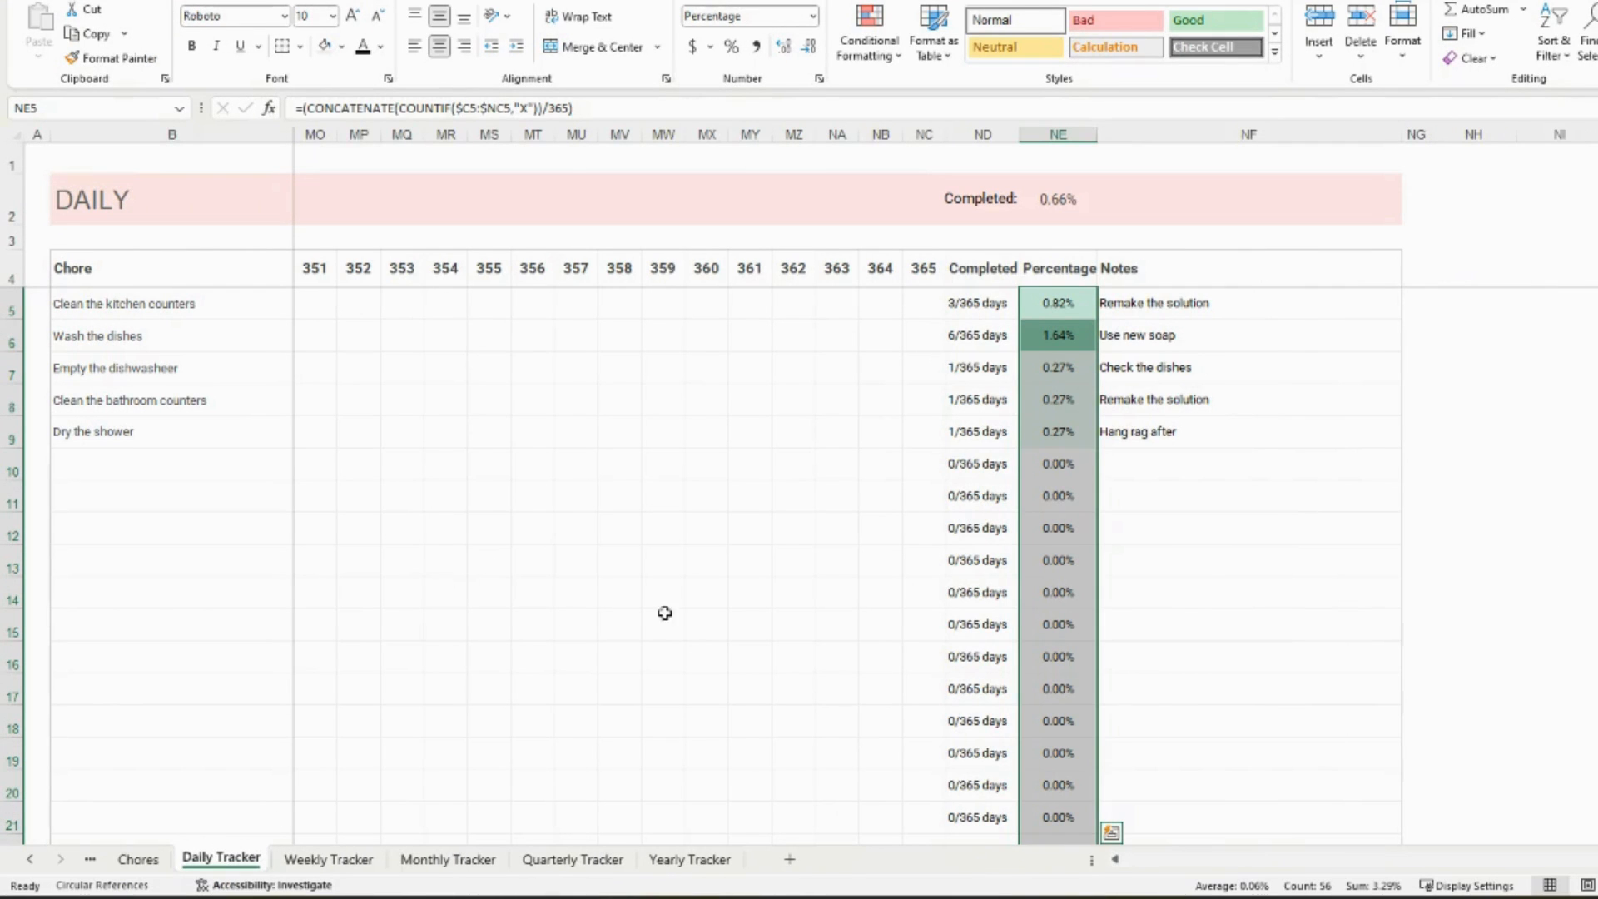
{"action": "left_click_drag", "start_coordinate": [1565, 858], "coordinate": [1116, 858]}
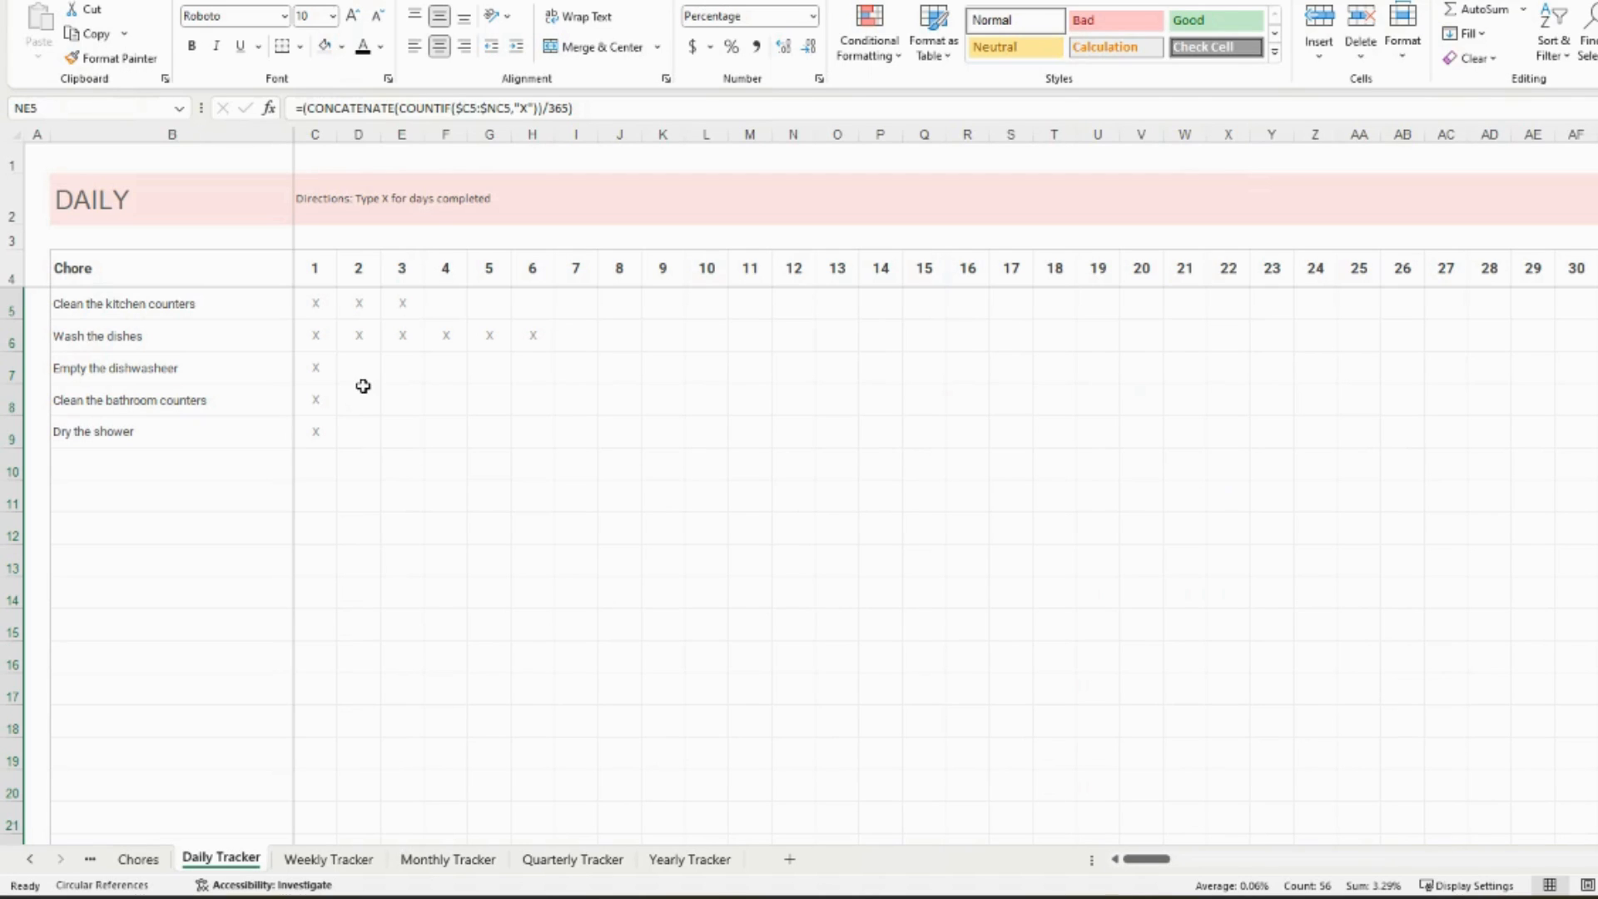
{"action": "left_click", "coordinate": [455, 303]}
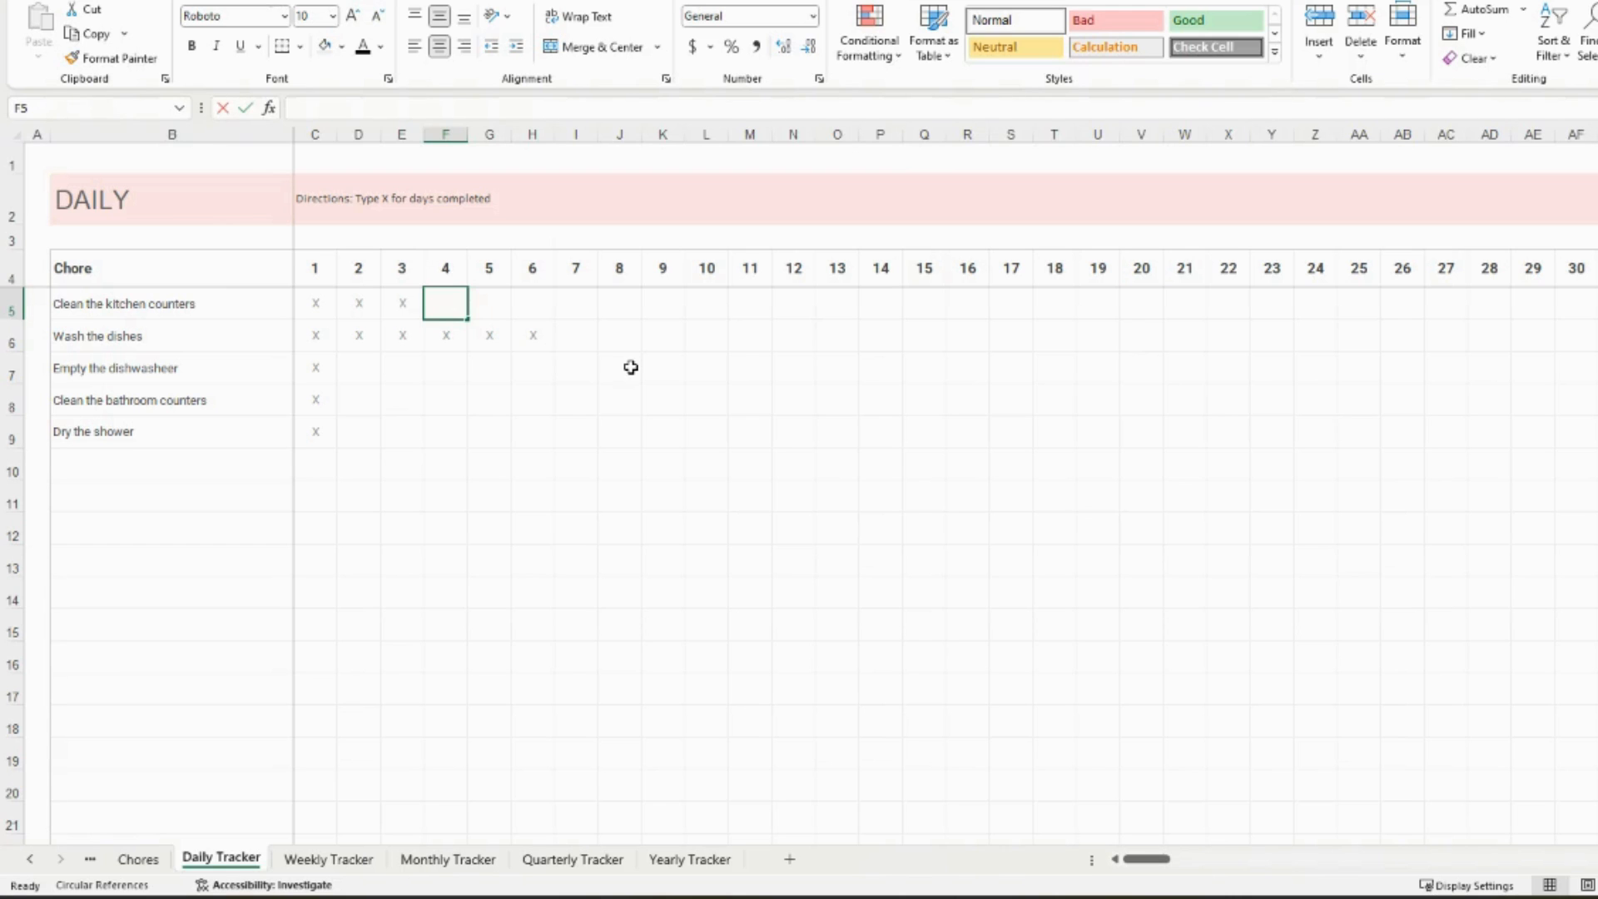
{"action": "type", "text": "x"}
{"action": "key", "text": "Tab"}
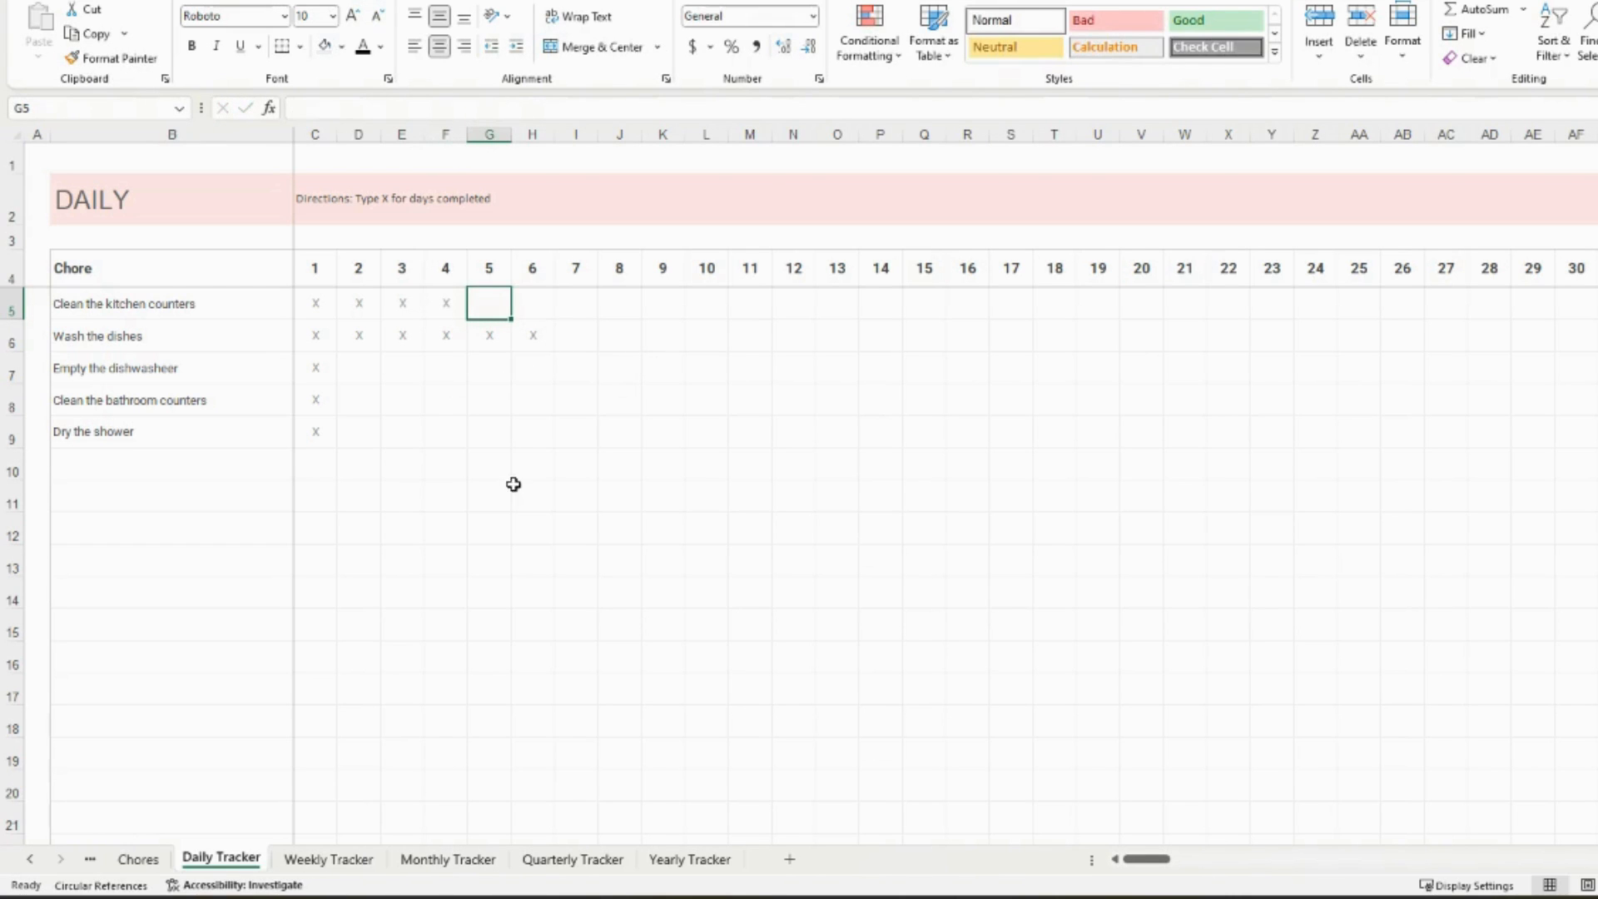
- Check the completed-day counts of the daily chores in the Excel tracker and switch back to the Google Sheets version
{"action": "left_click_drag", "start_coordinate": [1160, 858], "coordinate": [1591, 858]}
{"action": "left_click", "coordinate": [1330, 301]}
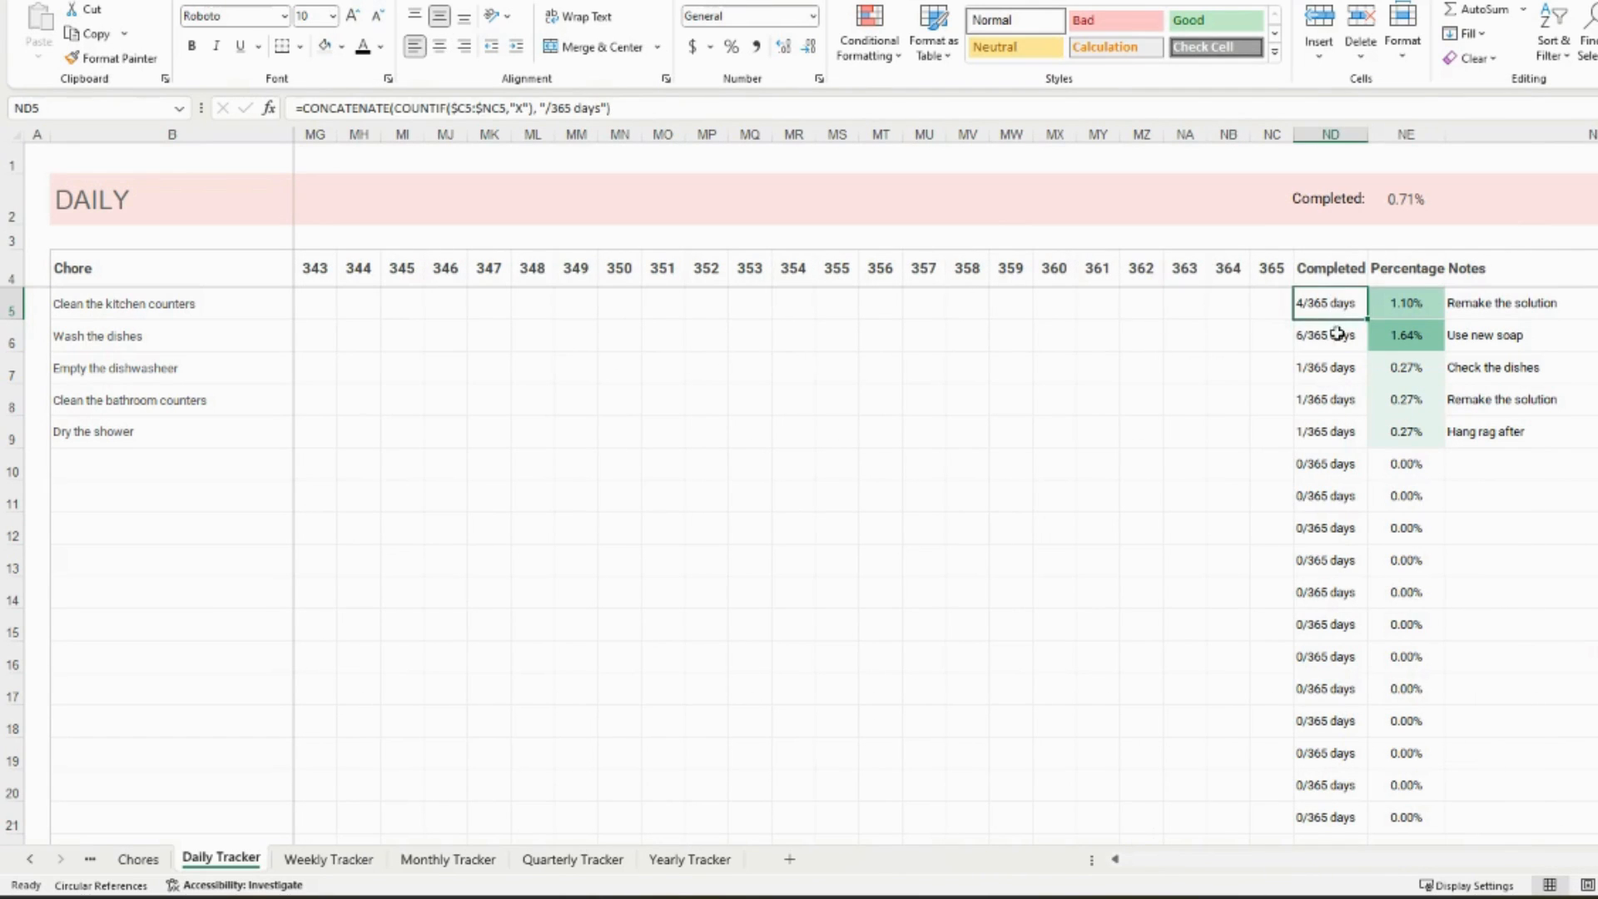
{"action": "left_click", "coordinate": [1336, 332]}
{"action": "left_click", "coordinate": [1334, 369]}
{"action": "left_click", "coordinate": [1332, 405]}
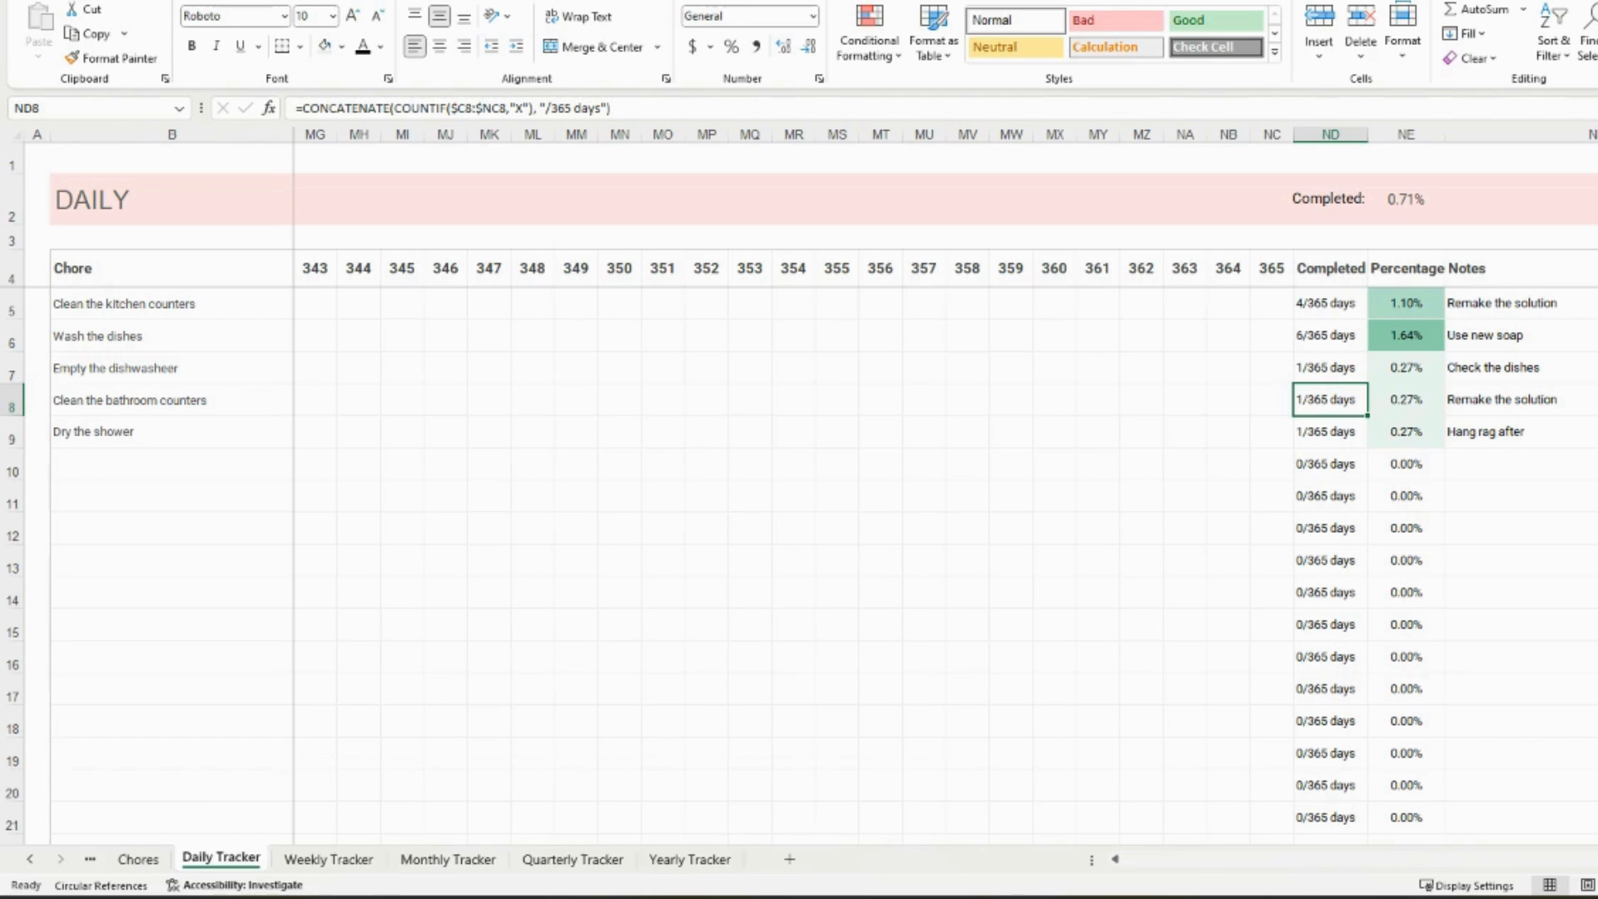
{"action": "left_click", "coordinate": [737, 836]}
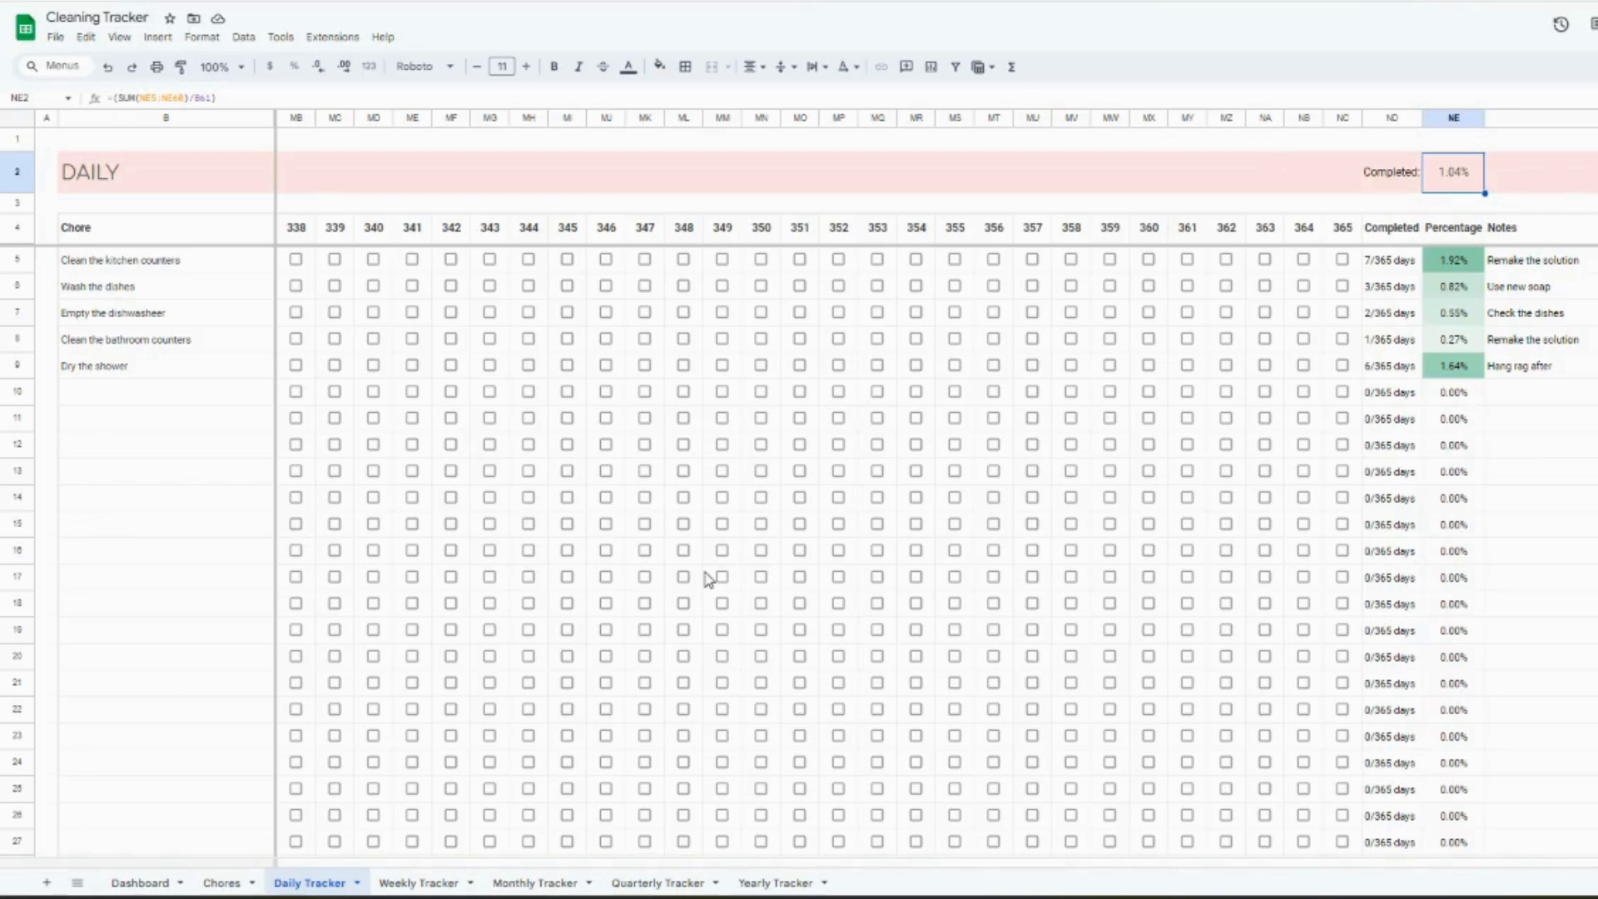
- Review the chores' completion counts, percentages and notes in the Weekly Tracker past week 52, then in the Monthly, Quarterly and Yearly Trackers
{"action": "left_click", "coordinate": [420, 882]}
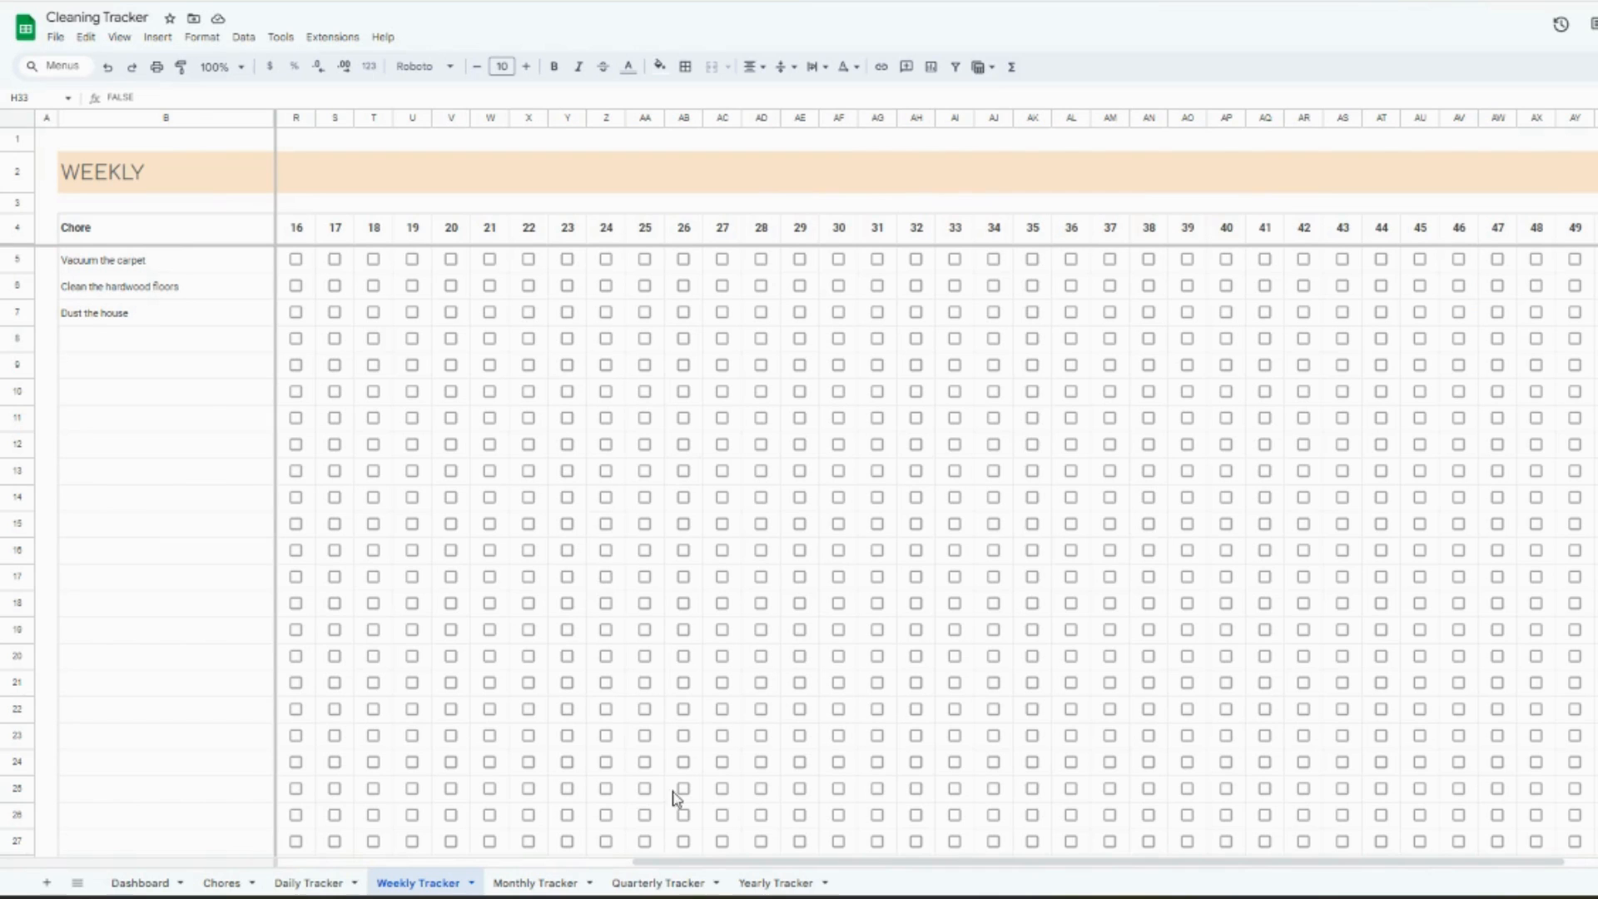
{"action": "left_click_drag", "start_coordinate": [727, 863], "coordinate": [1051, 866]}
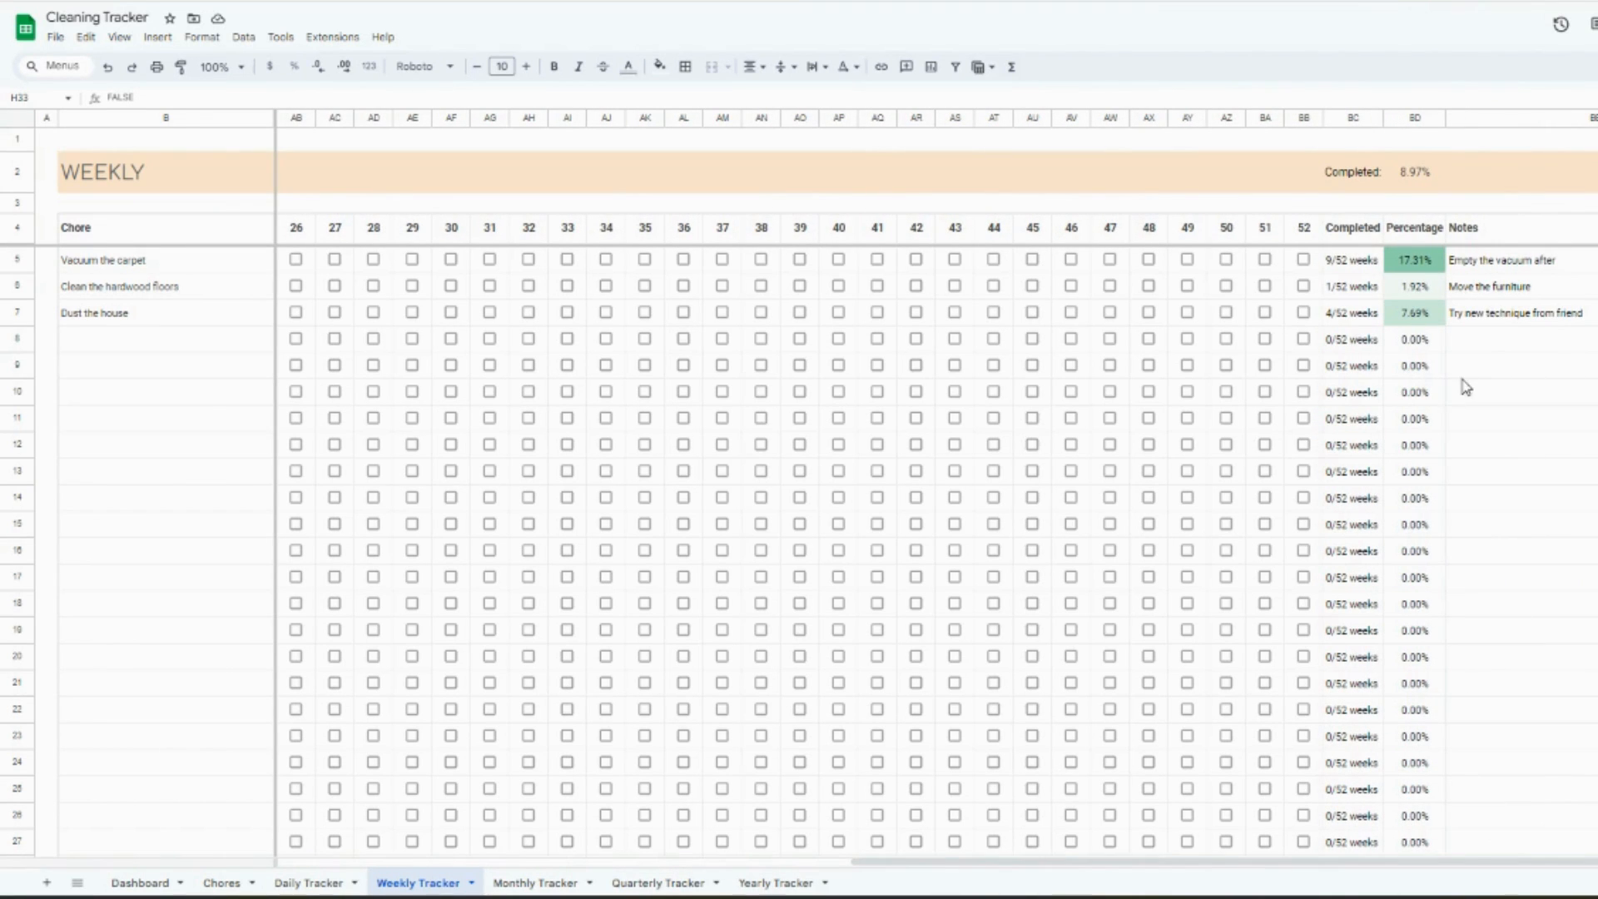
{"action": "left_click", "coordinate": [553, 880]}
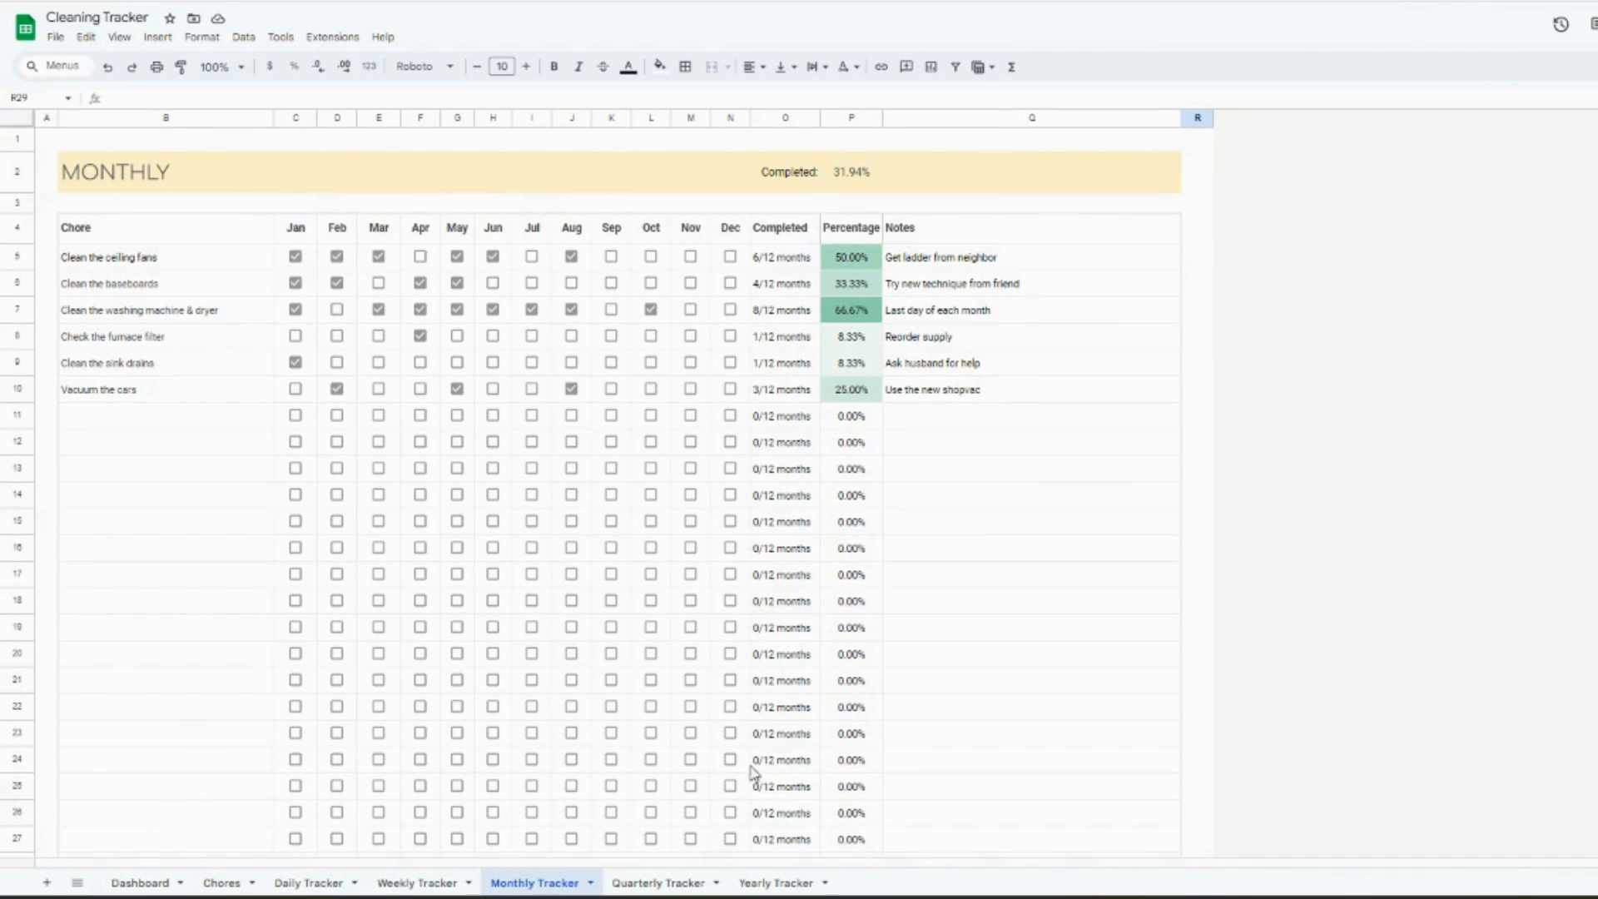
{"action": "left_click", "coordinate": [658, 882]}
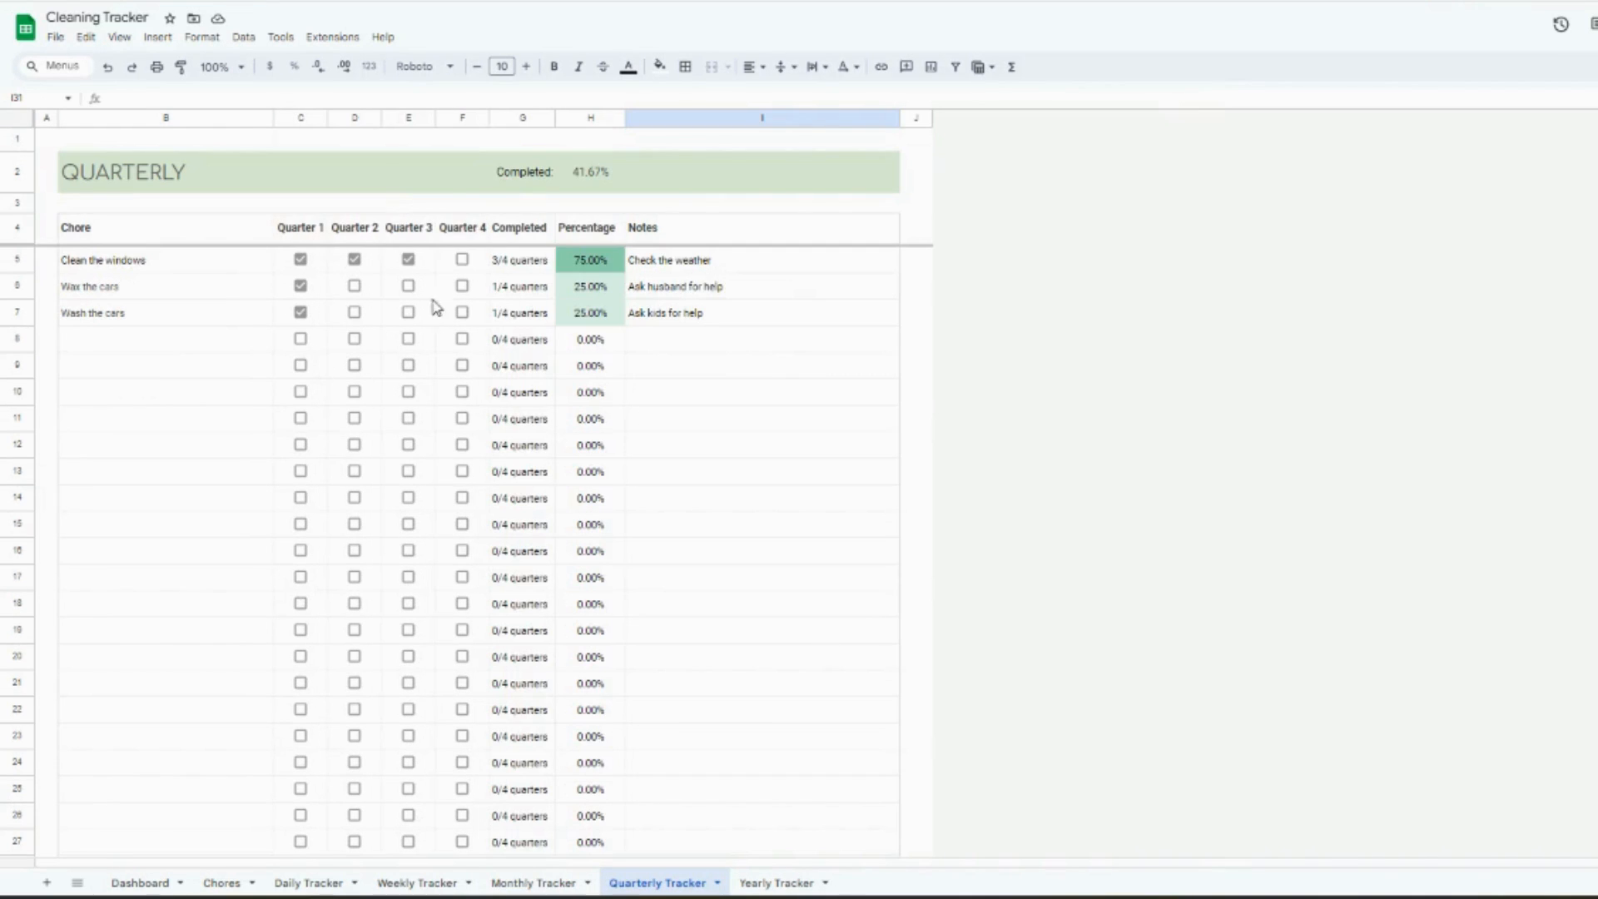
{"action": "left_click", "coordinate": [772, 882]}
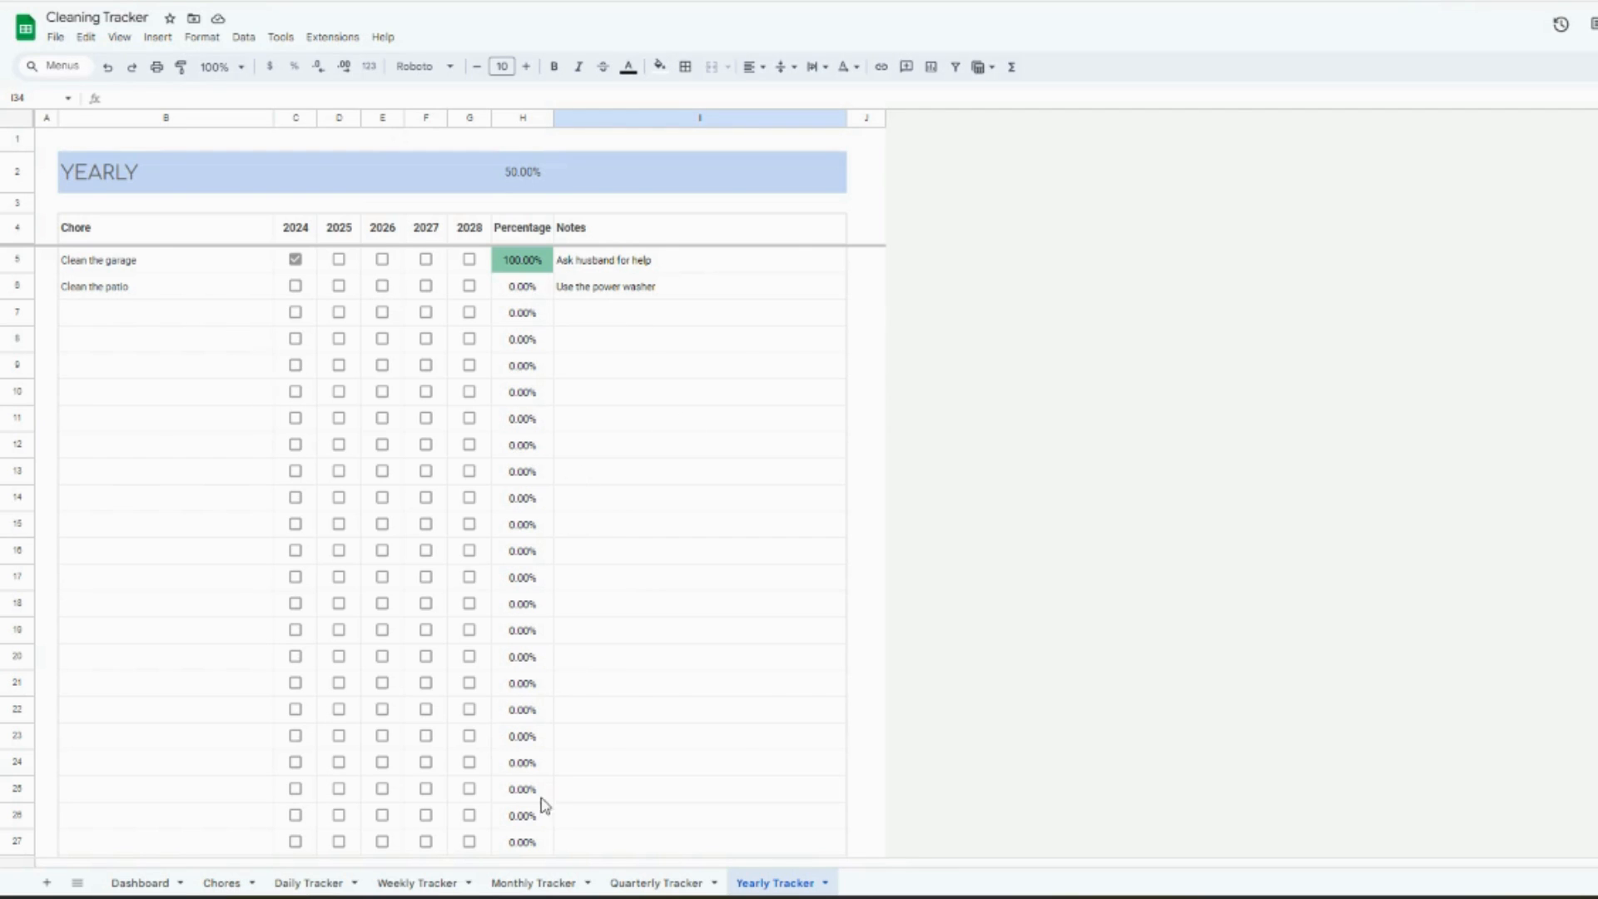
- Revisit the Monthly Tracker and return to the Dashboard to view the task totals, goal breakdown and goal progress charts
{"action": "left_click", "coordinate": [531, 882]}
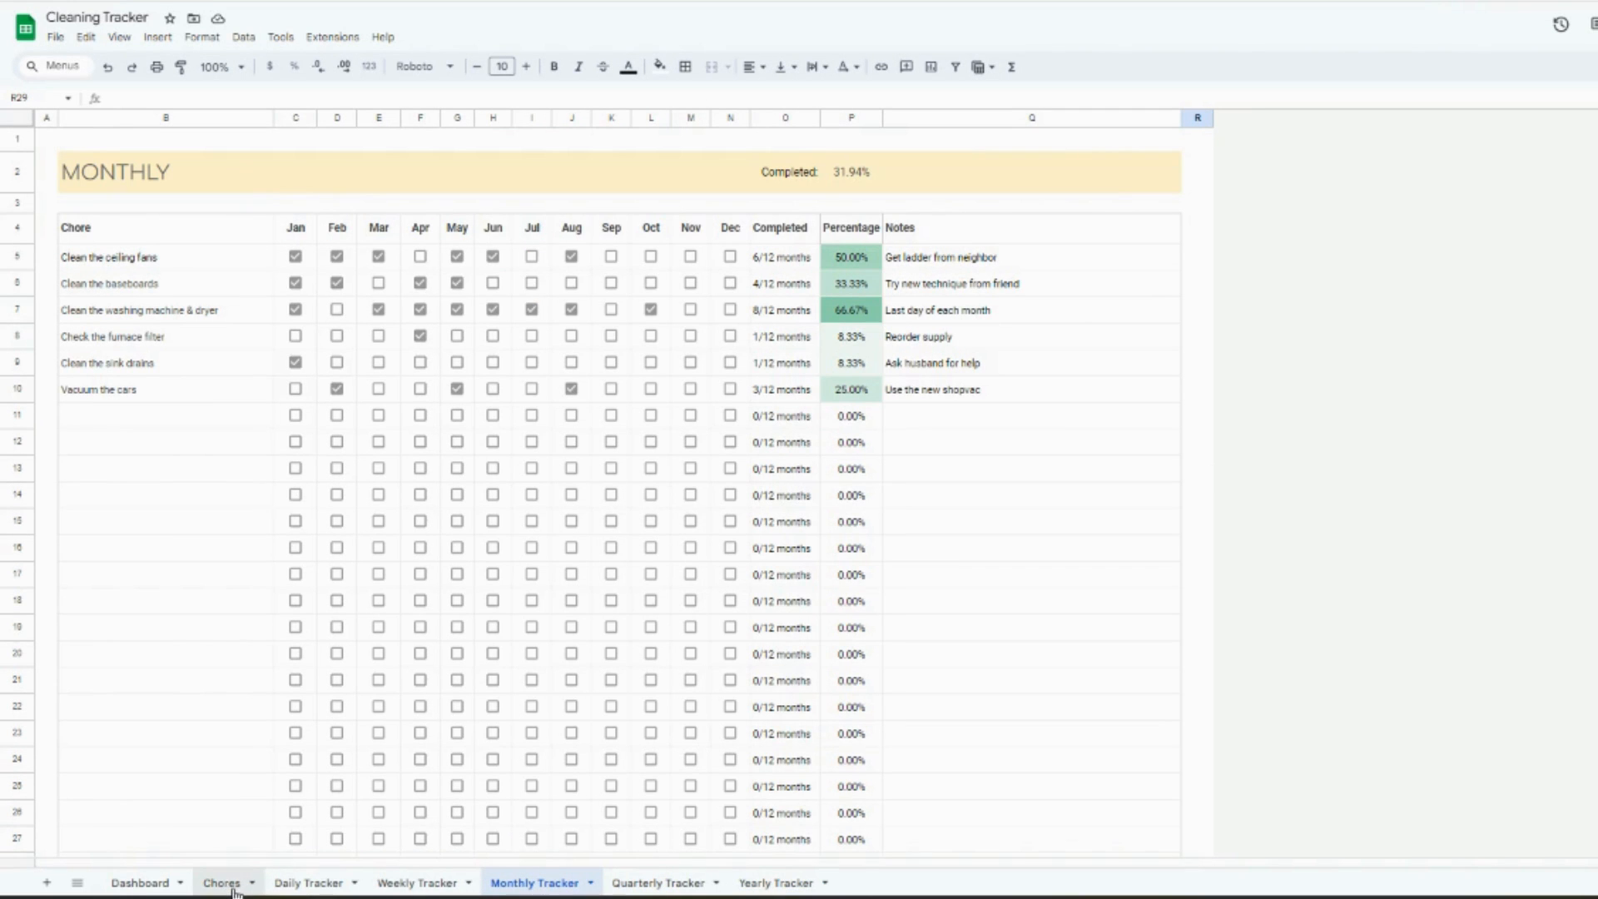
{"action": "left_click", "coordinate": [140, 882]}
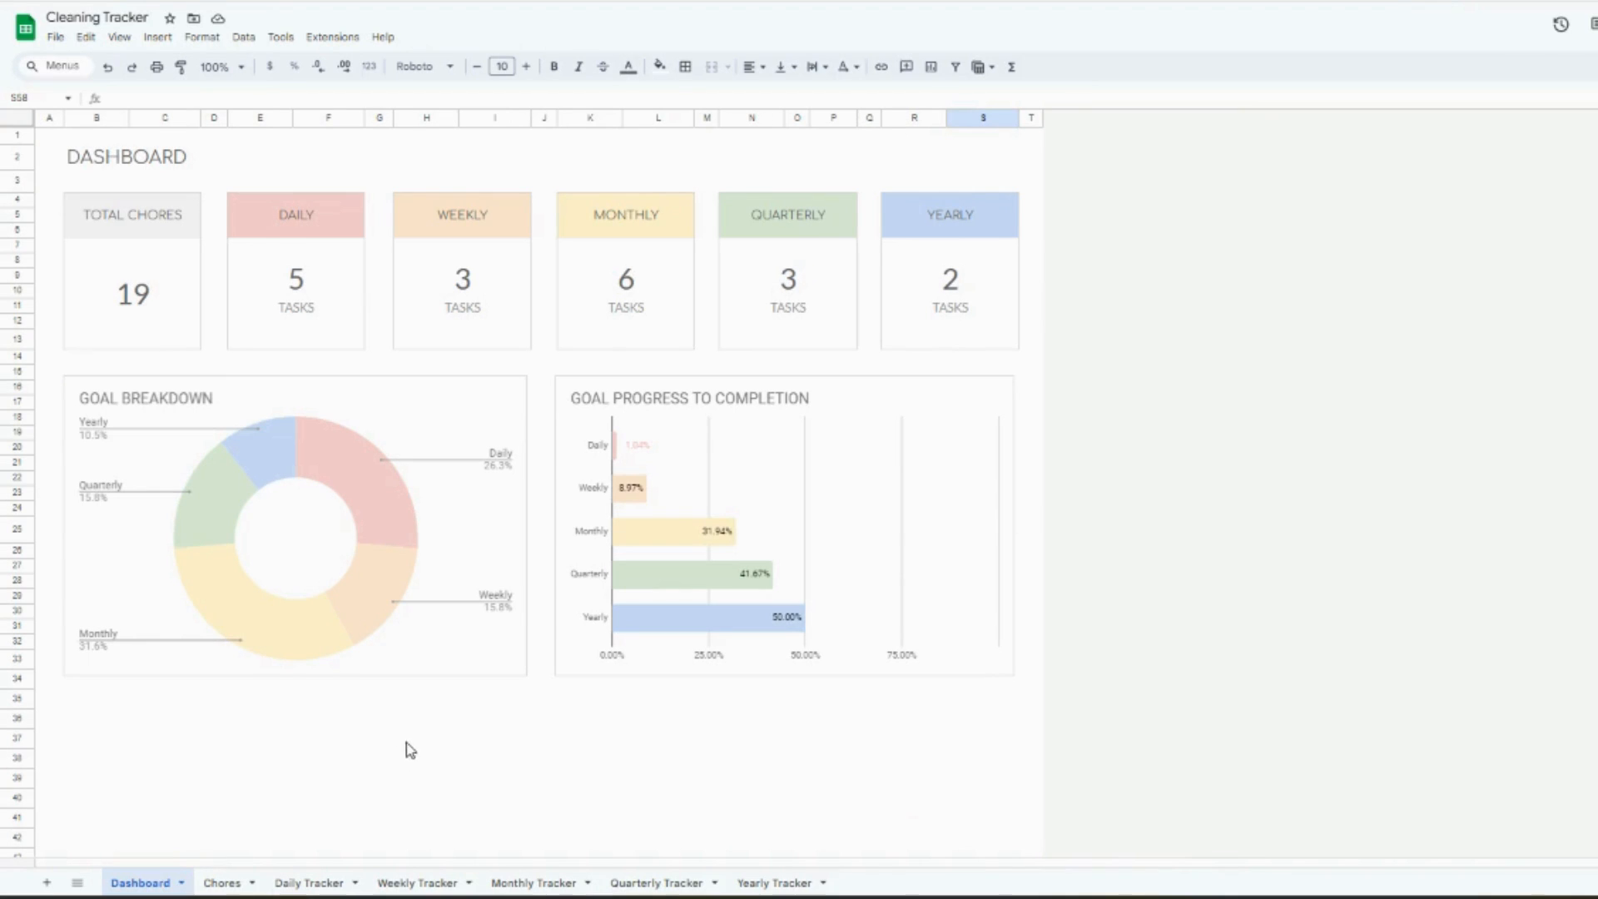